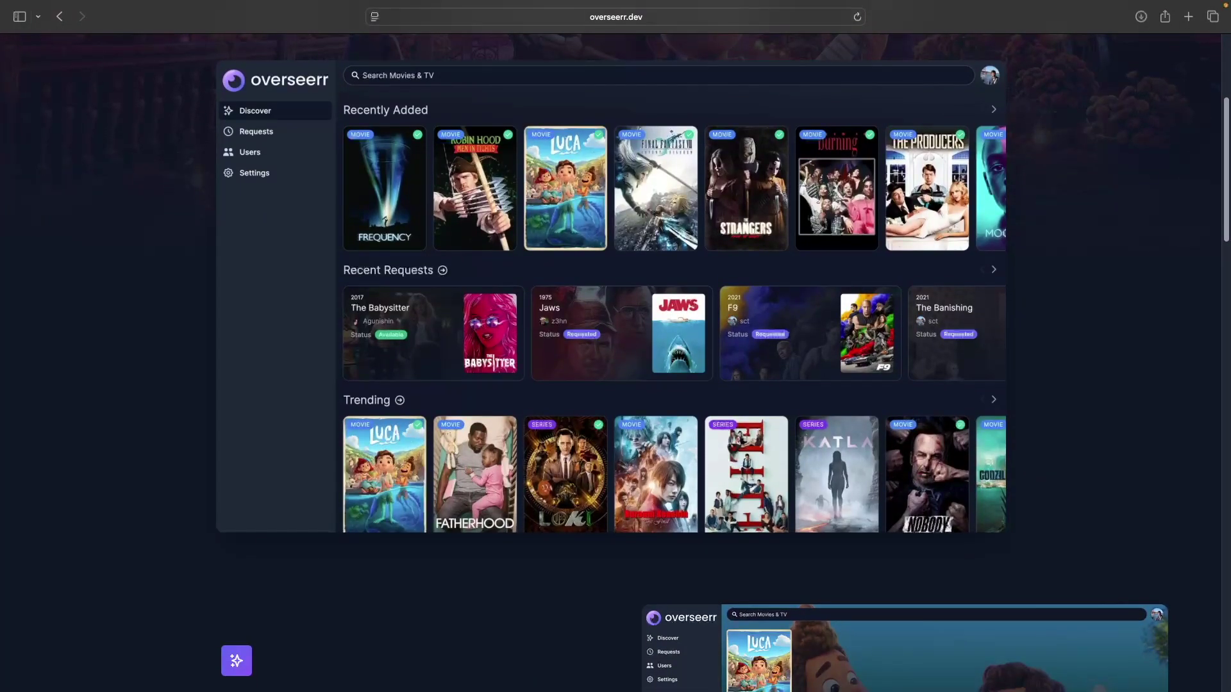
# Scroll down through the rest of the overseerr.dev landing page.
pyautogui.scroll(-7, 615, 359)
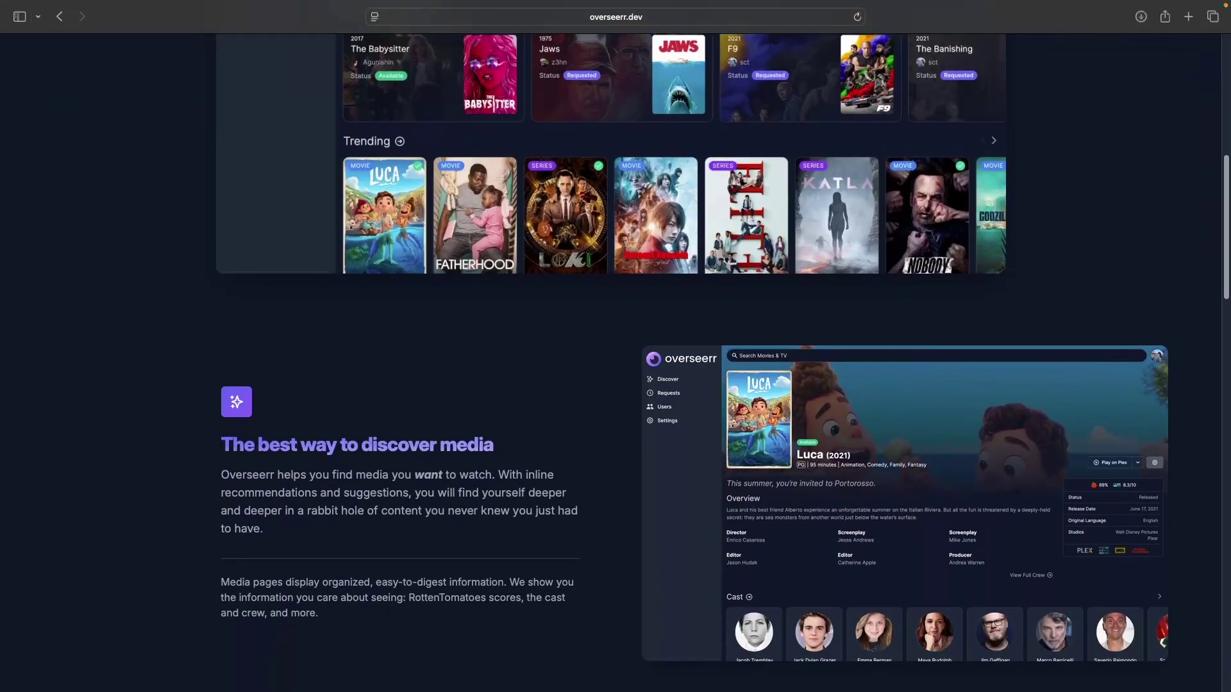
pyautogui.scroll(-1, 615, 359)
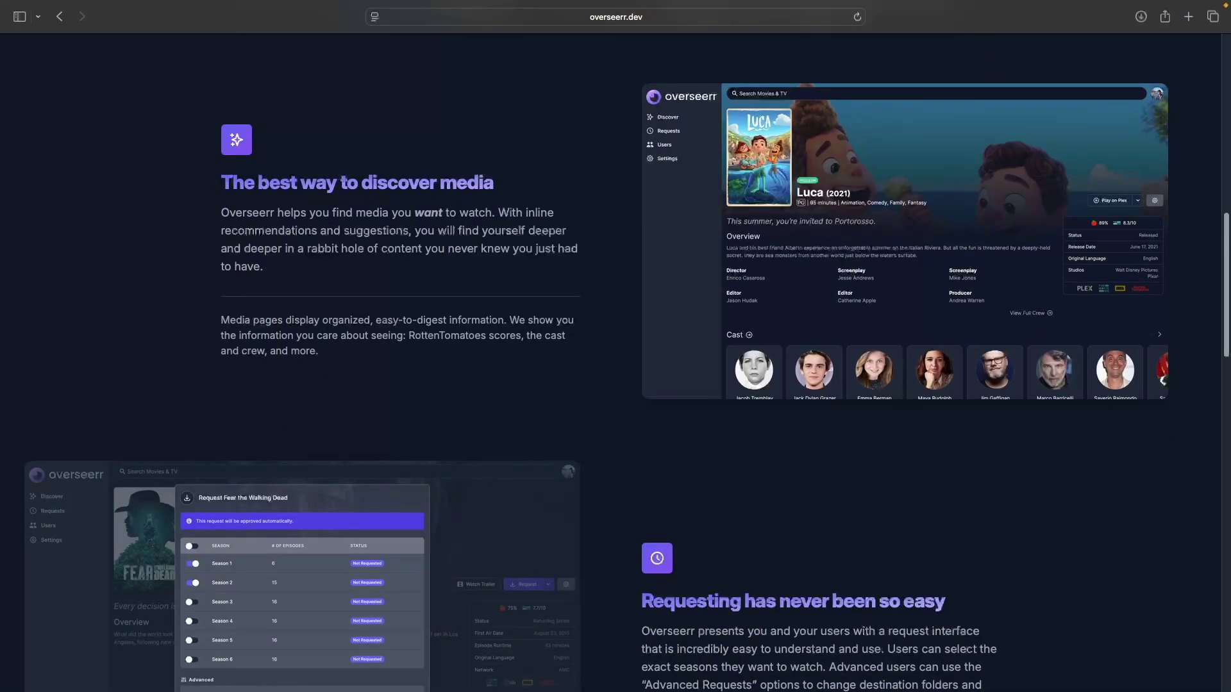
pyautogui.scroll(-7, 616, 359)
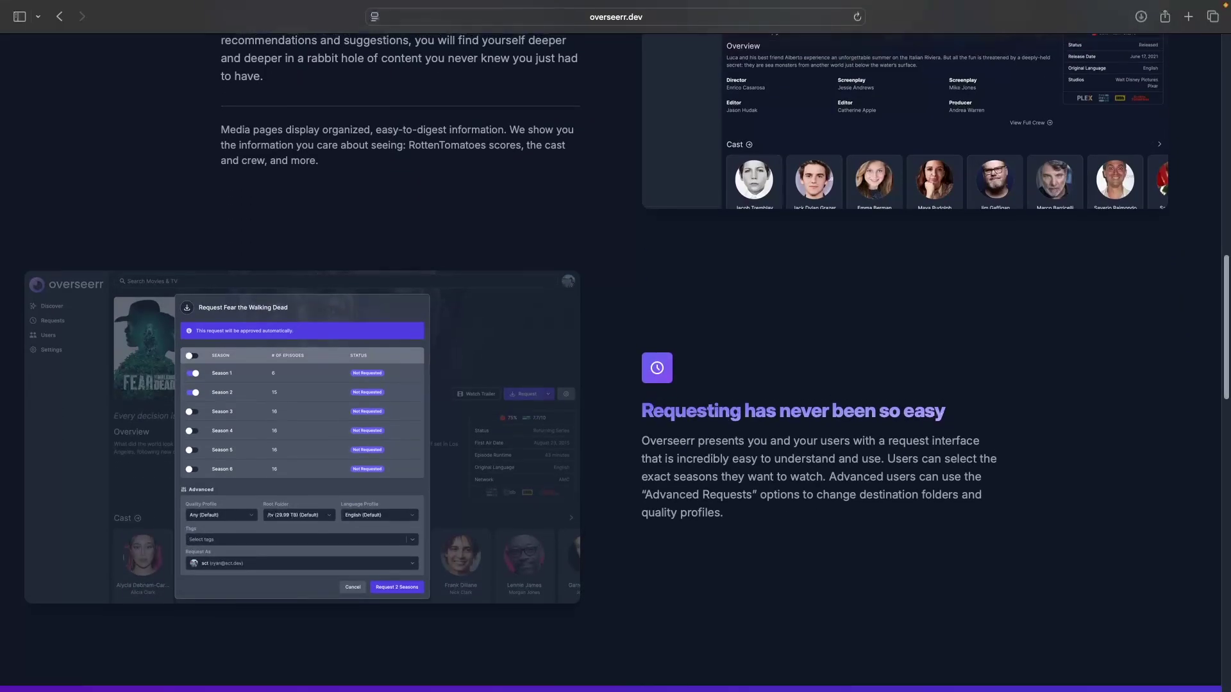
pyautogui.scroll(-5, 615, 359)
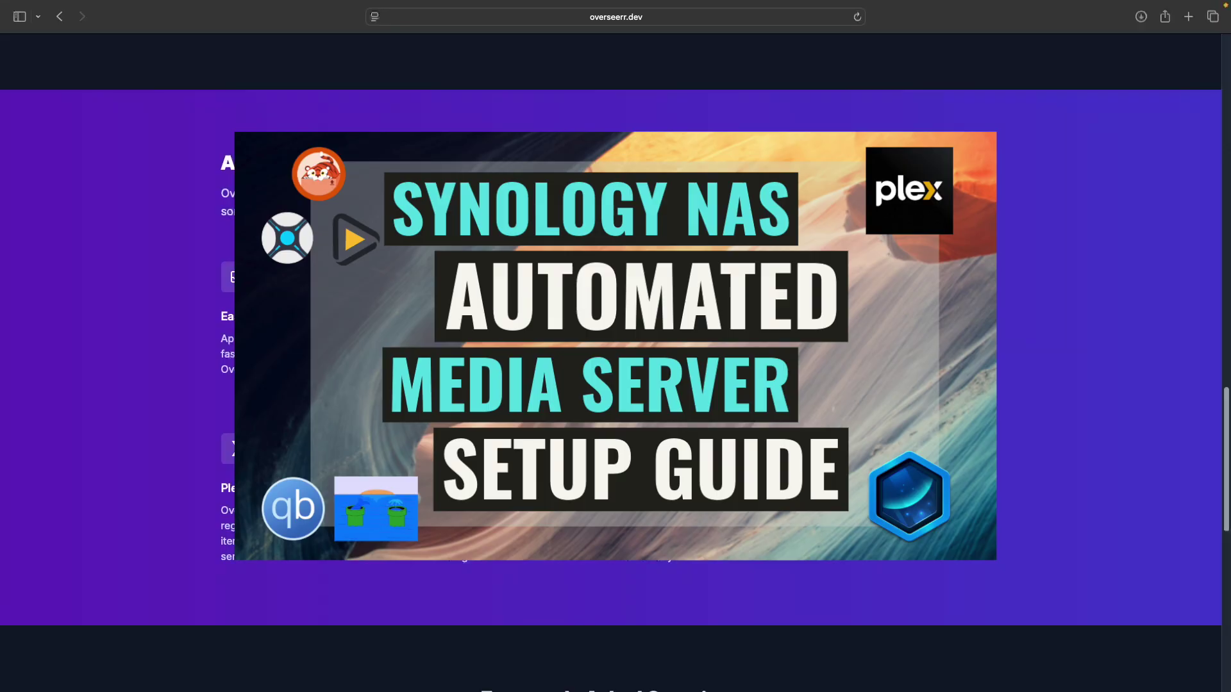
pyautogui.scroll(-6, 1227, 546)
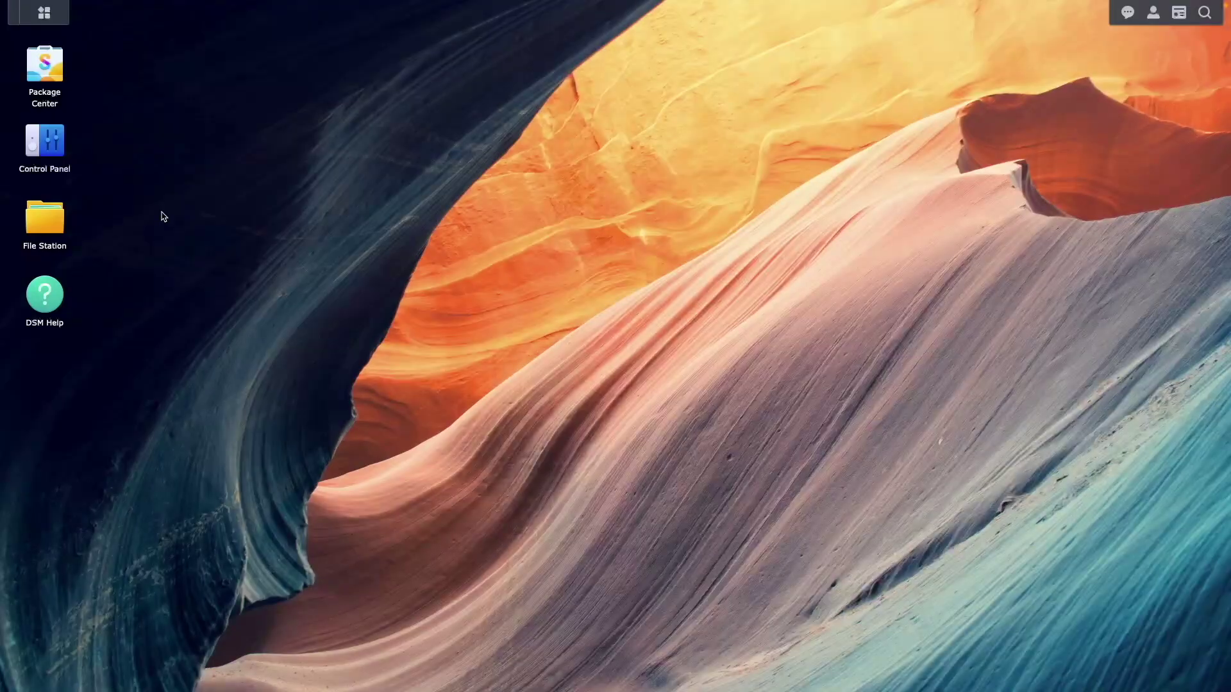
# Start a new Container Manager project and name it 'overseerr'.
pyautogui.click(40, 18)
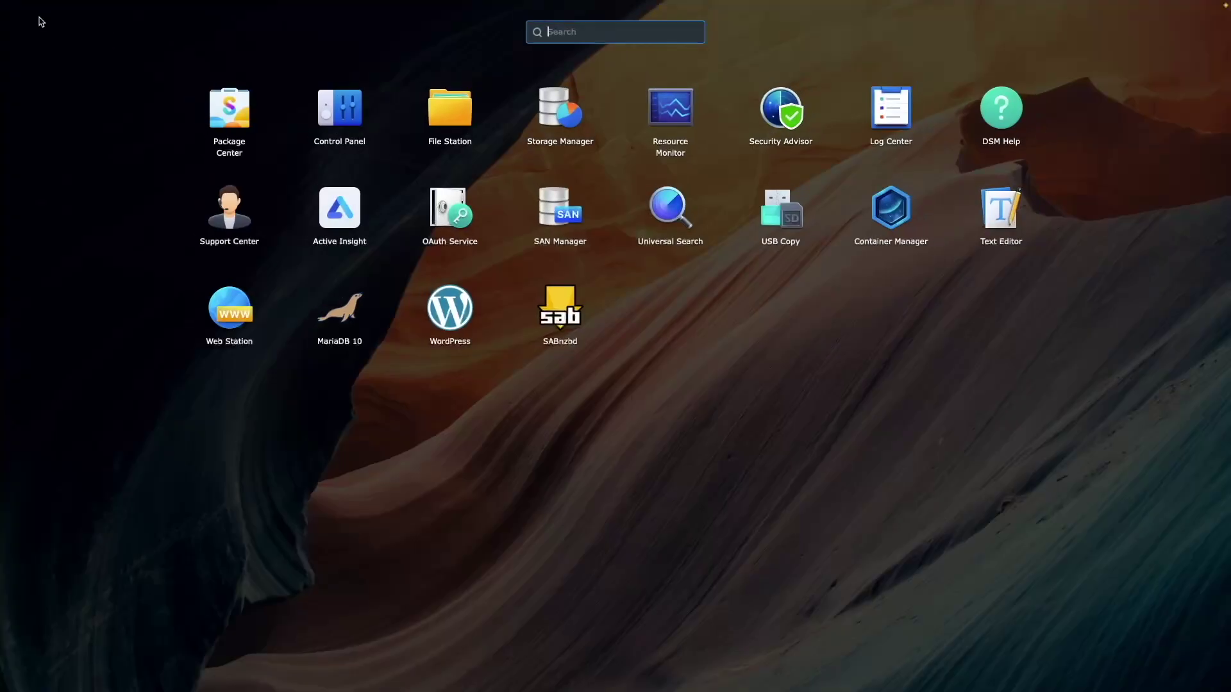
pyautogui.click(887, 204)
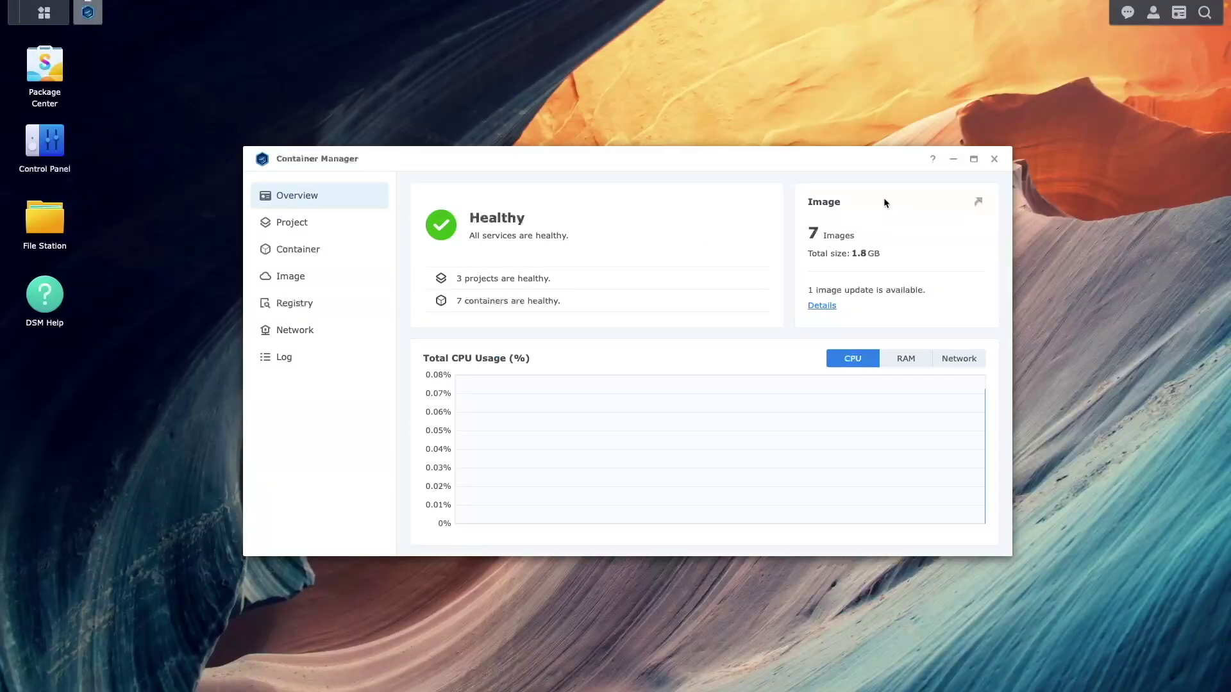
pyautogui.click(327, 225)
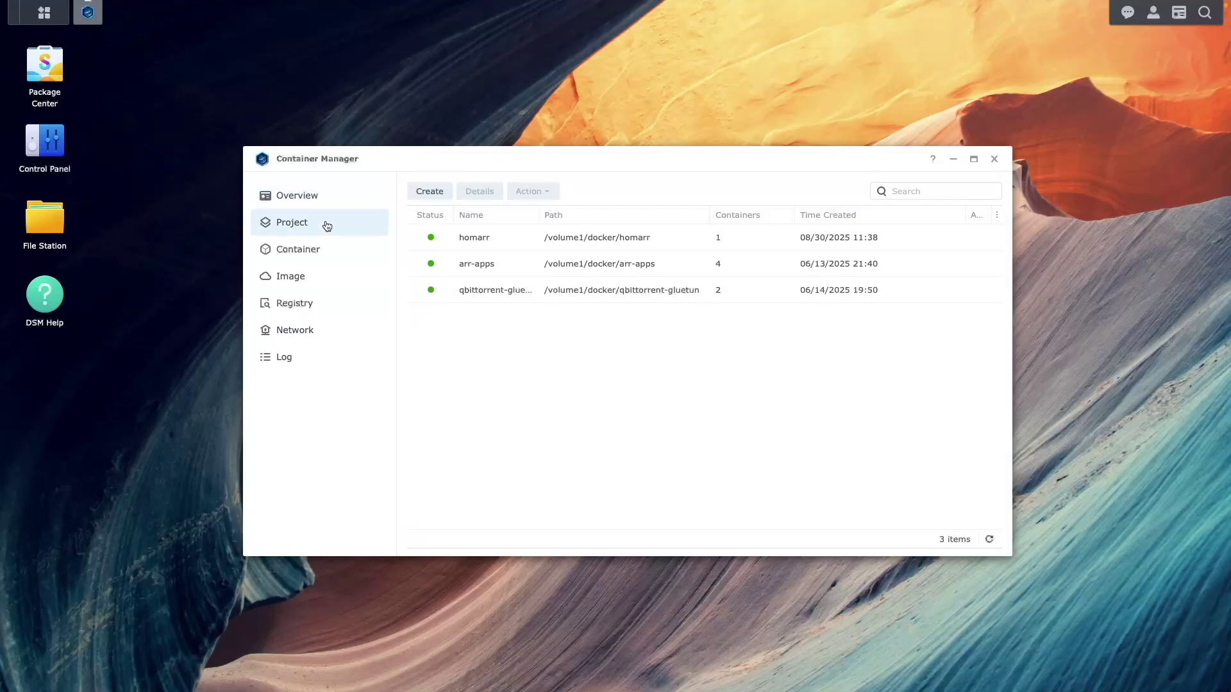
pyautogui.click(417, 193)
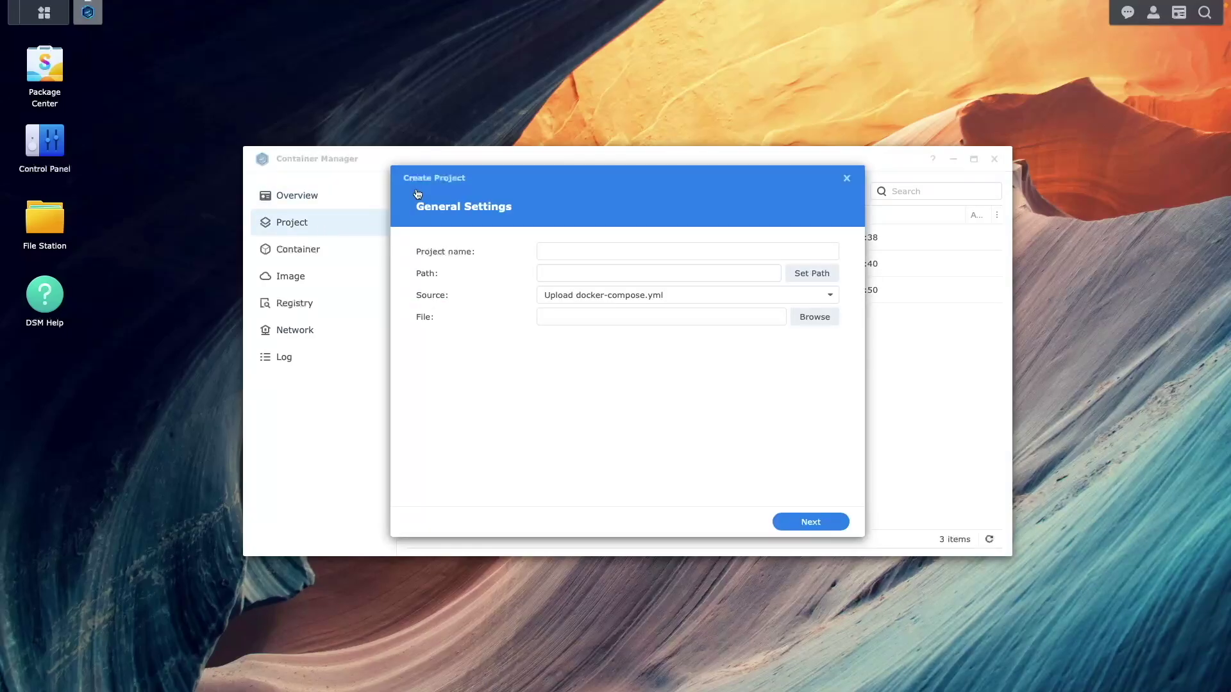
pyautogui.click(550, 252)
pyautogui.write('overseerr')
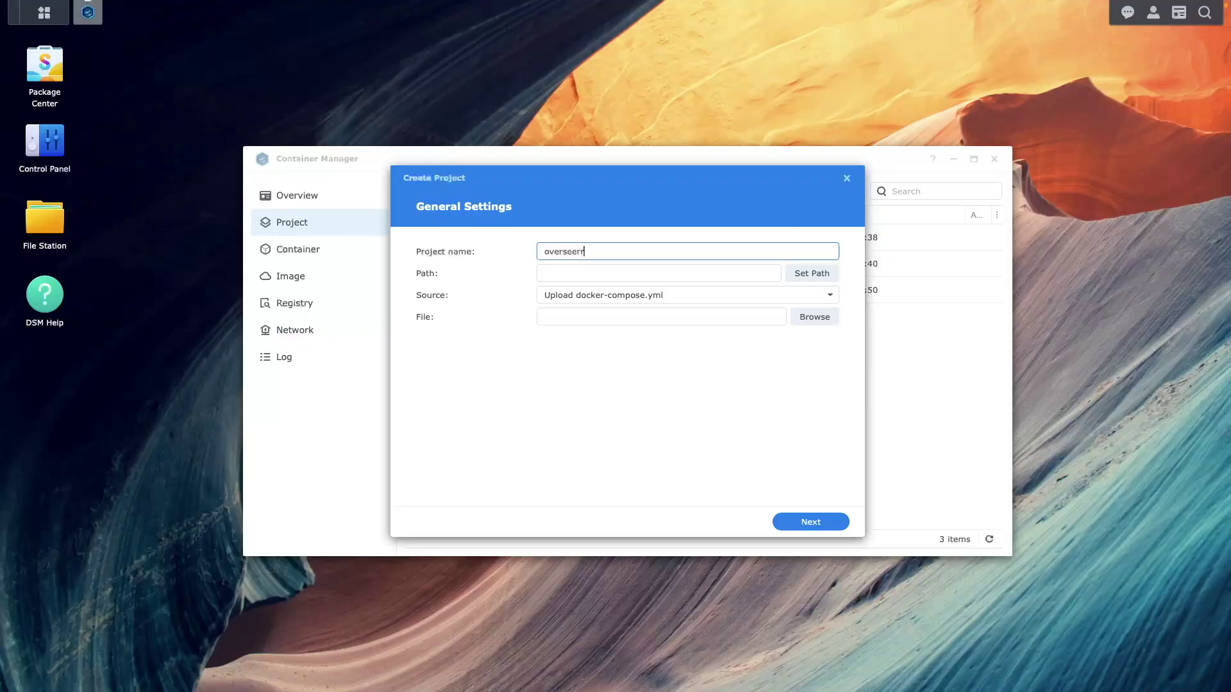
pyautogui.click(45, 230)
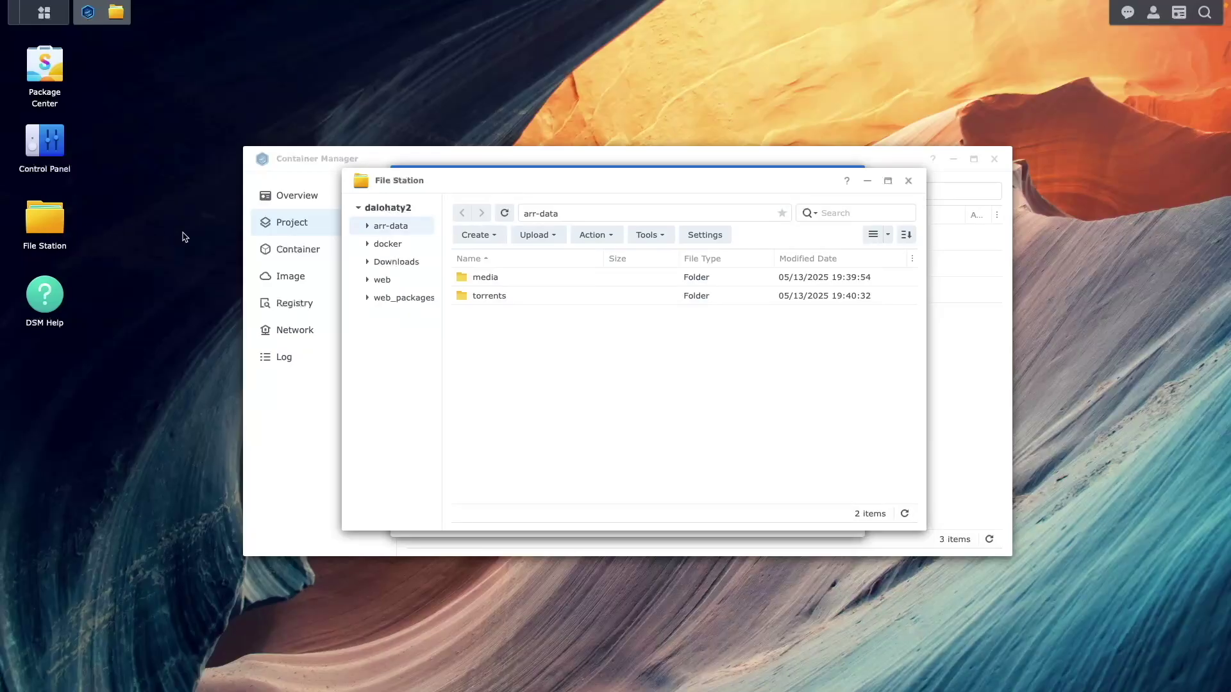
# Create a folder named 'overseerr' inside the docker folder.
pyautogui.click(389, 246)
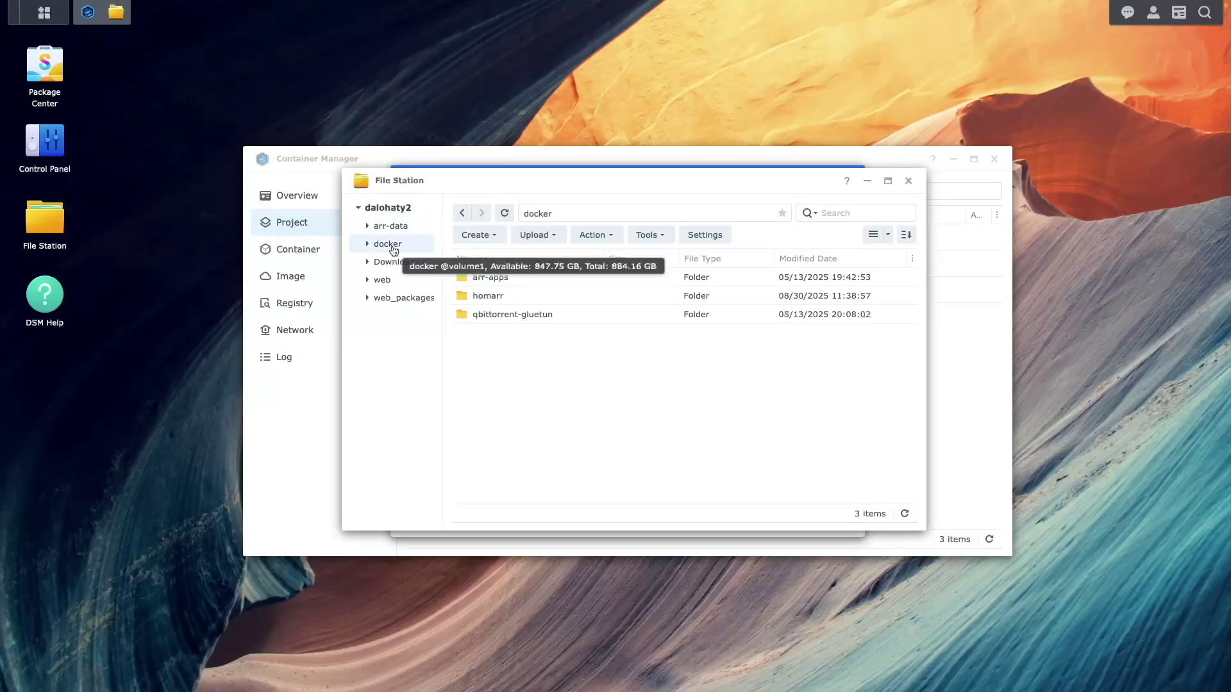
pyautogui.click(475, 234)
pyautogui.click(497, 260)
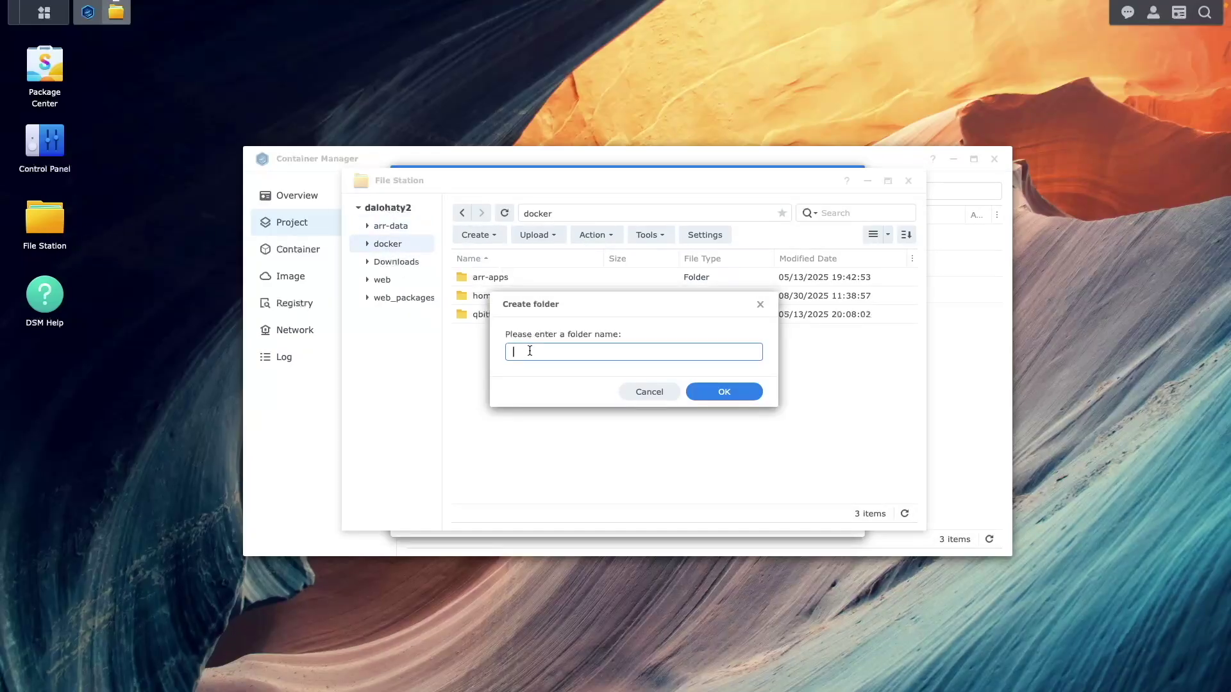
pyautogui.write('overseerr')
pyautogui.click(713, 393)
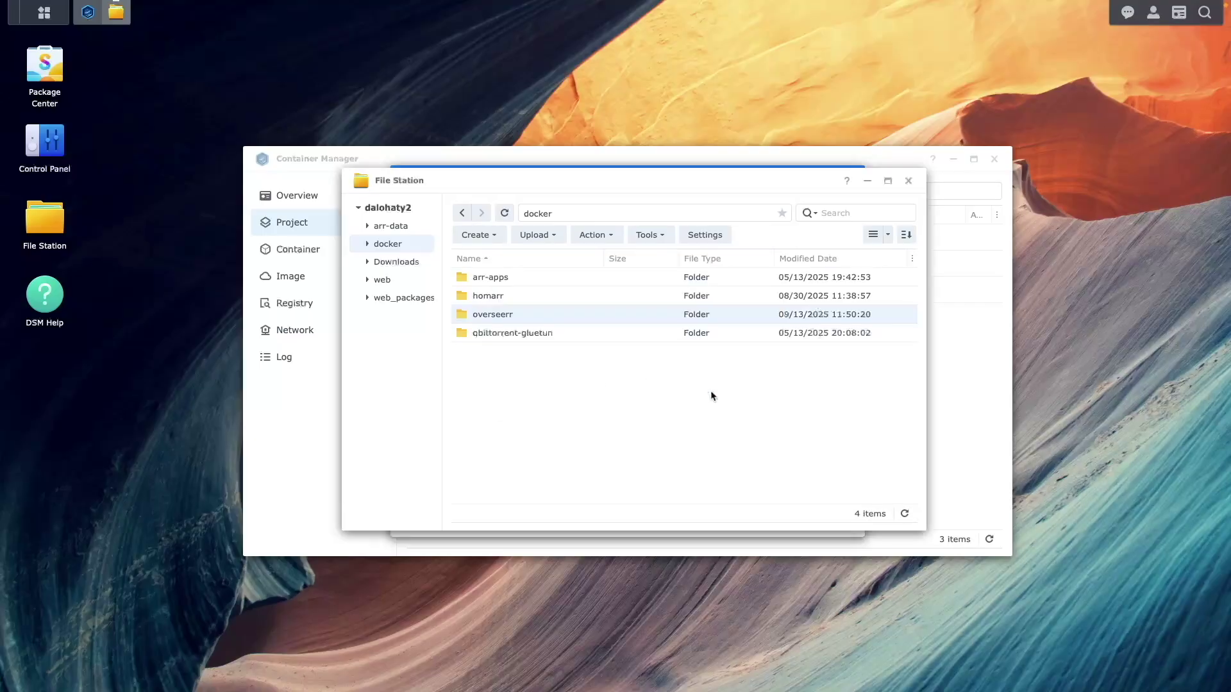
# Create a 'config' folder inside the new overseerr folder.
pyautogui.doubleClick(555, 314)
pyautogui.click(496, 244)
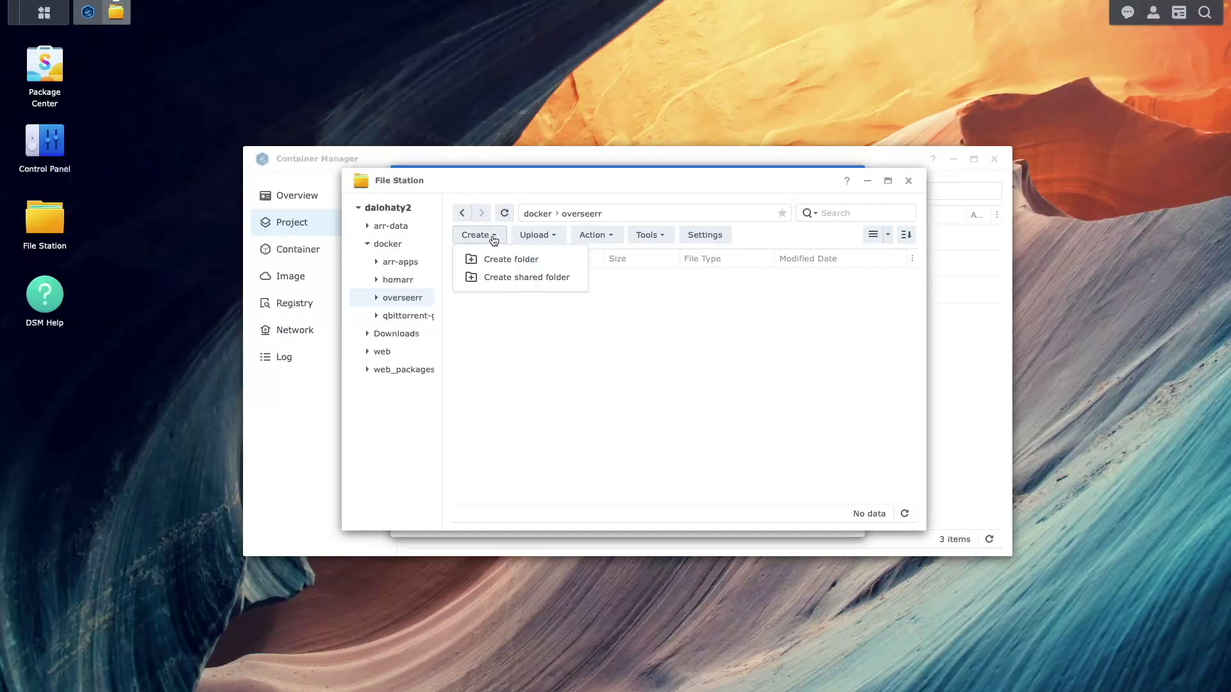
pyautogui.click(508, 259)
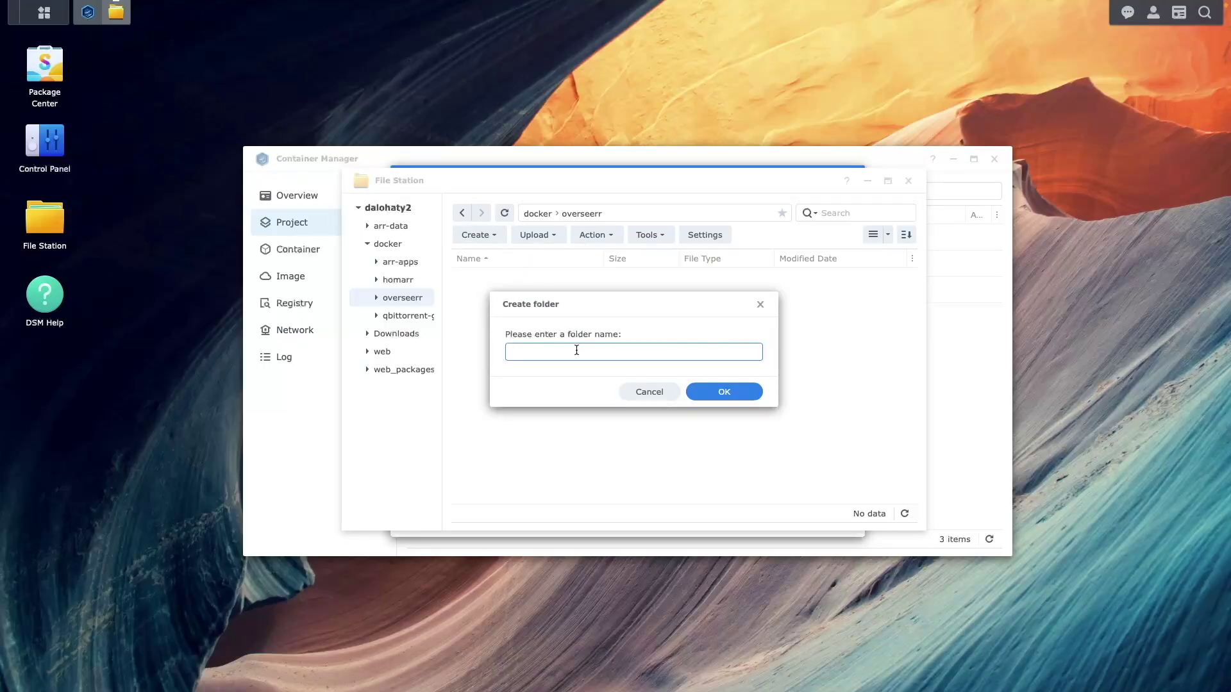
pyautogui.write('config')
pyautogui.click(703, 394)
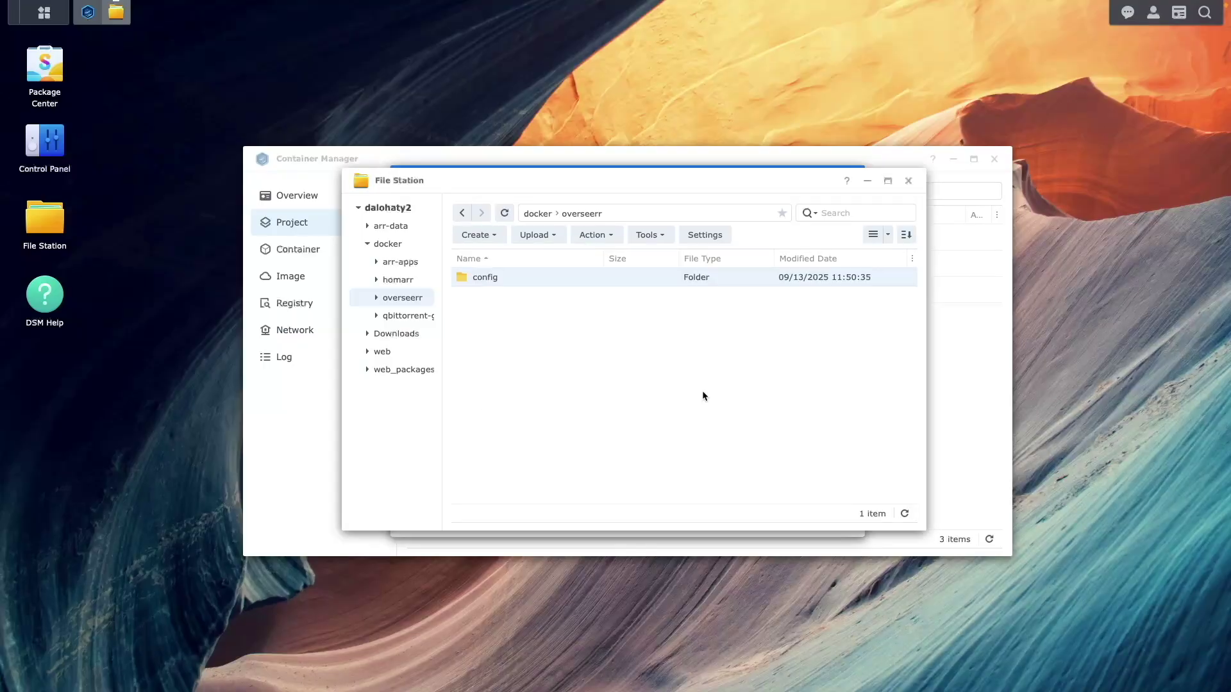
# Set the project path to /docker/overseerr and choose Create docker-compose.yml as the source.
pyautogui.click(909, 181)
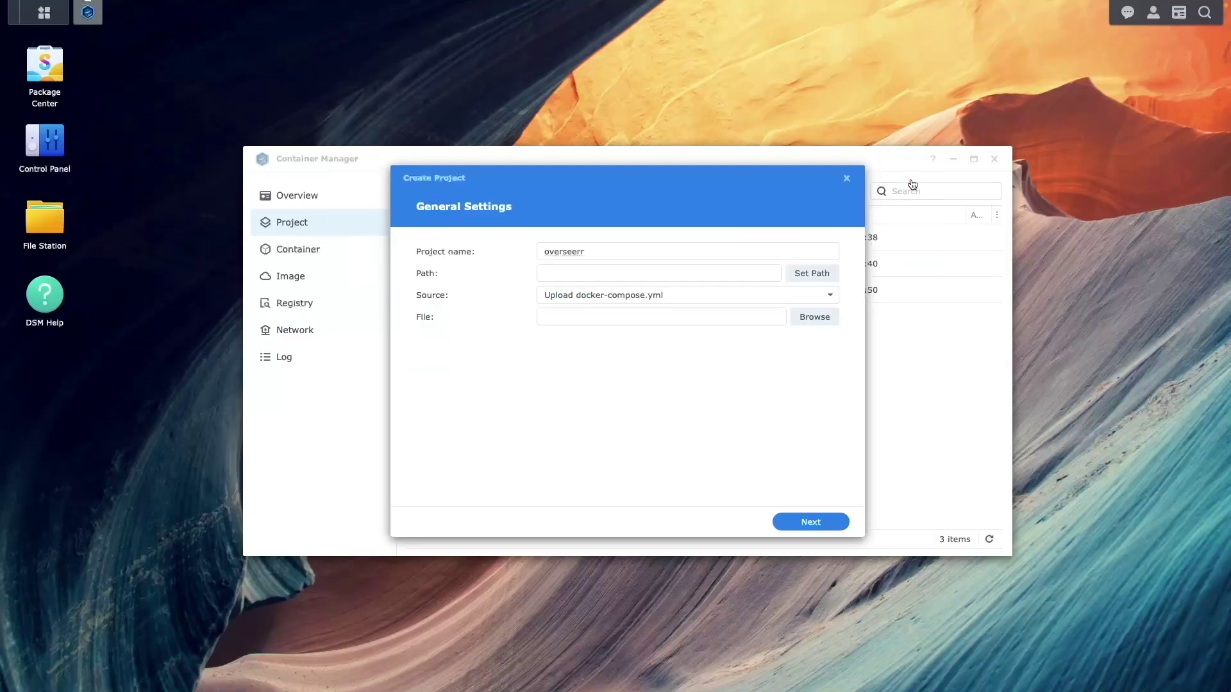
pyautogui.click(815, 273)
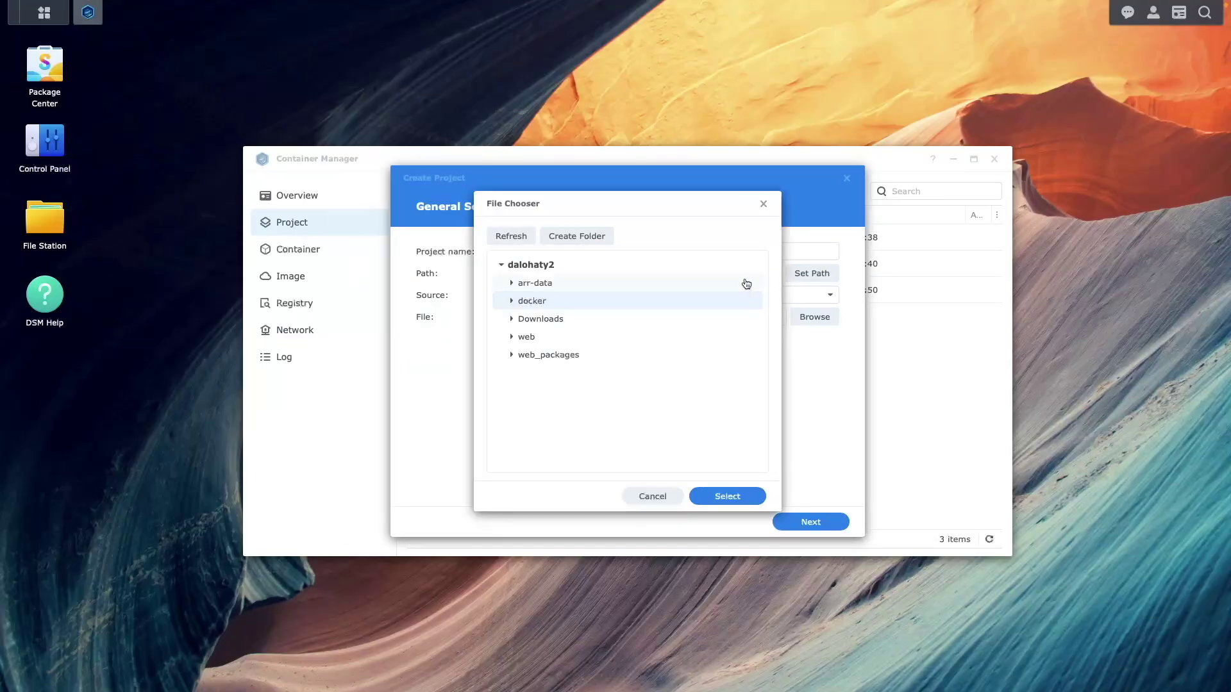
pyautogui.click(517, 303)
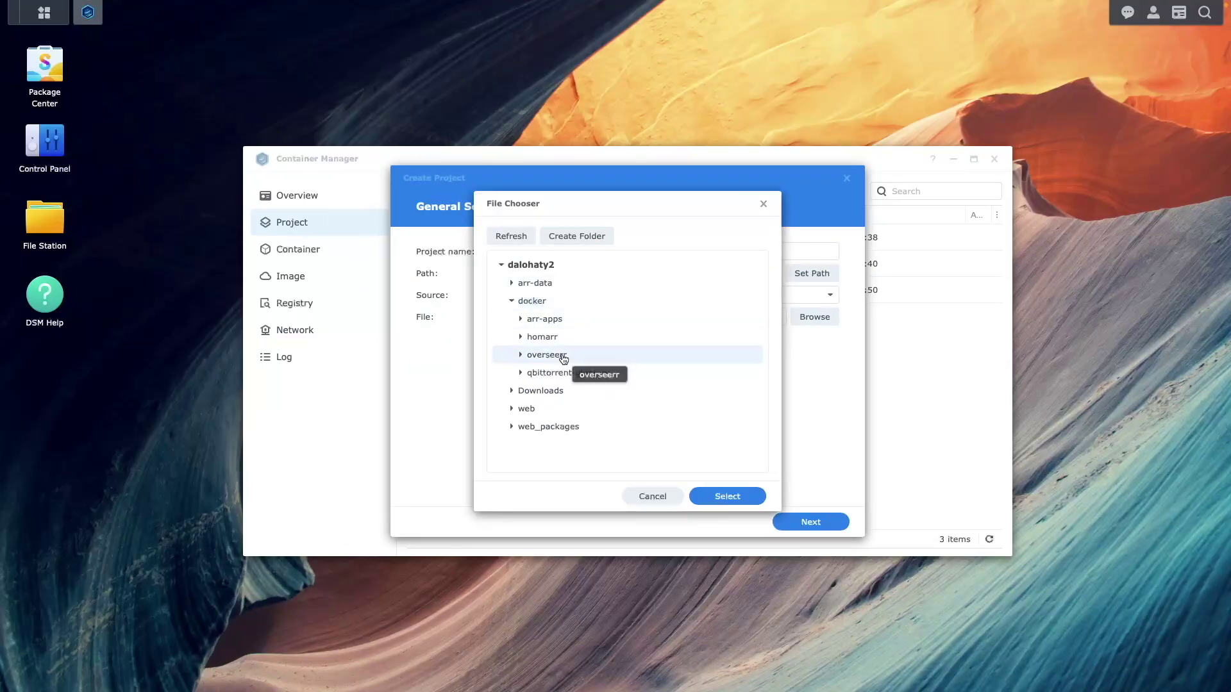
pyautogui.click(710, 498)
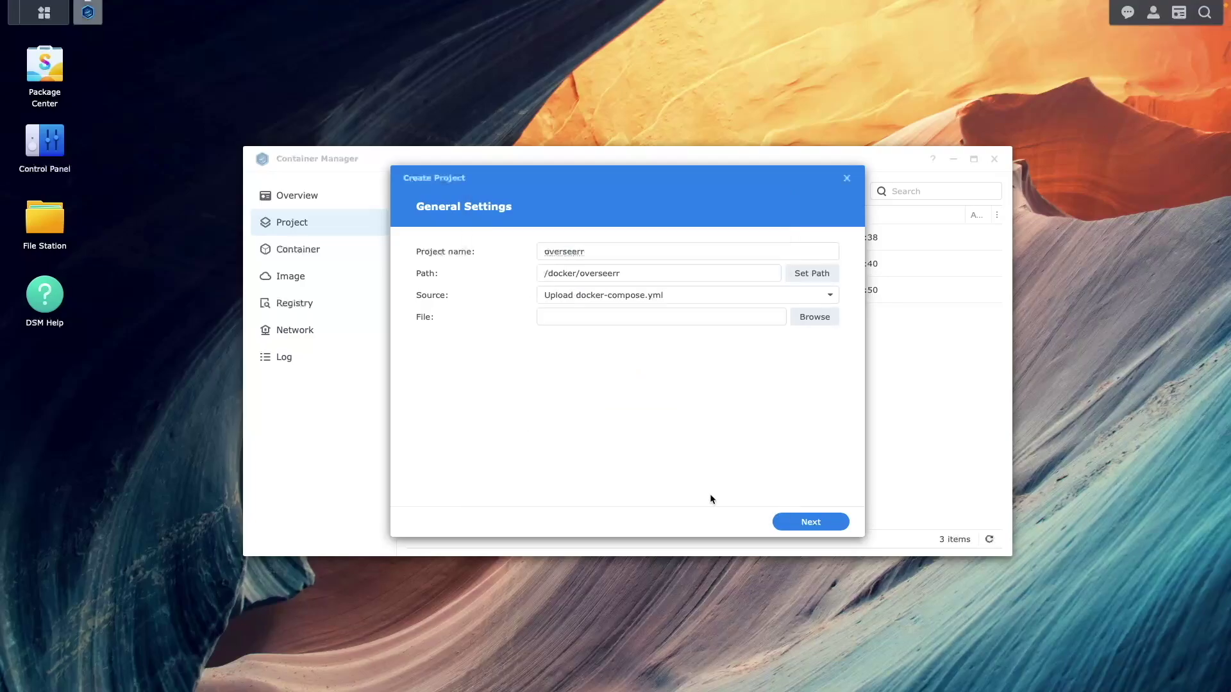
pyautogui.click(785, 298)
pyautogui.click(780, 337)
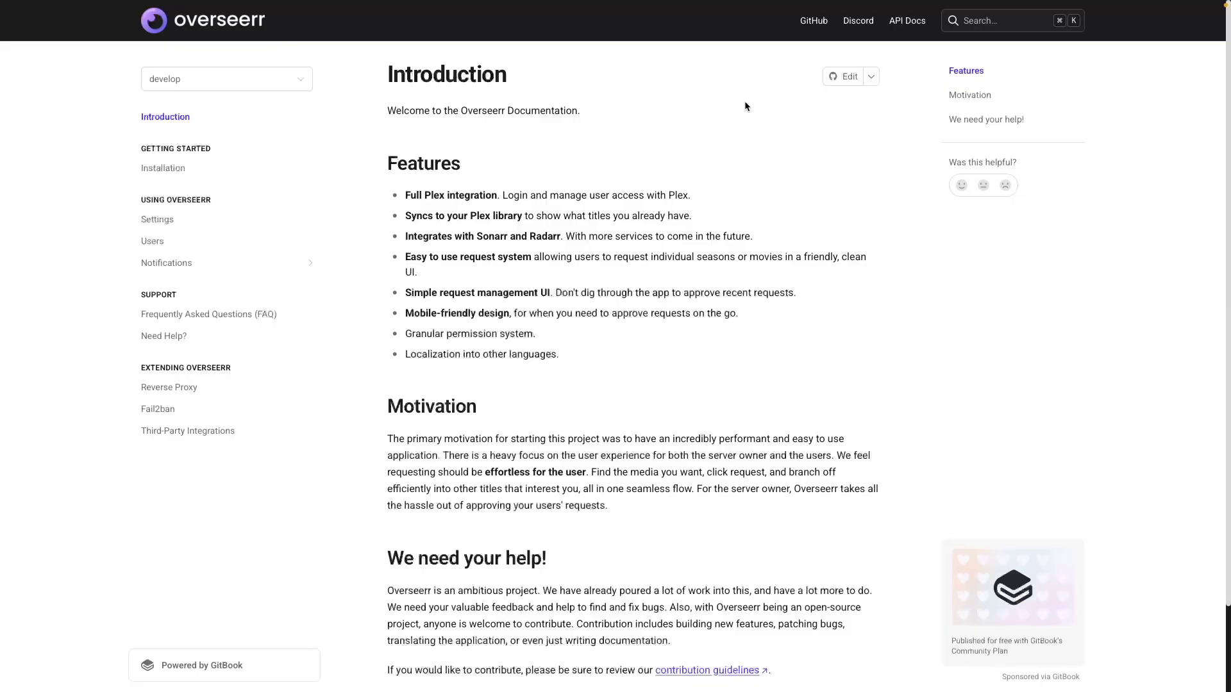
# Open the docs' Installation page and scroll to the Docker Compose example.
pyautogui.click(164, 169)
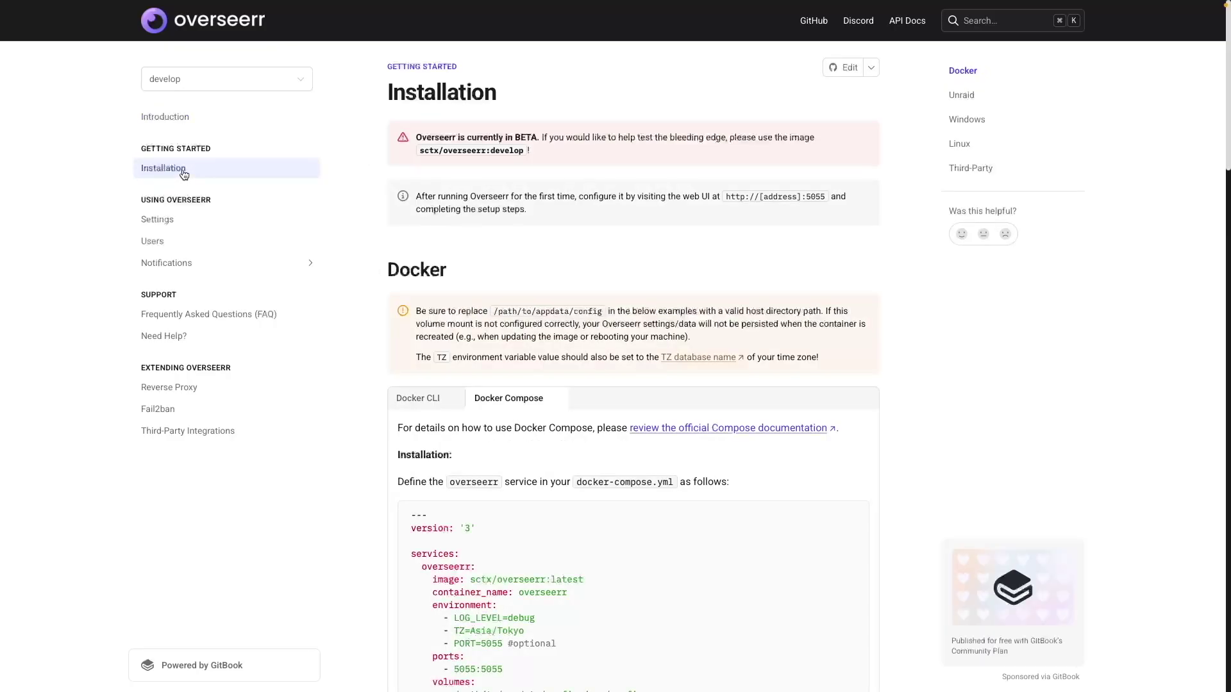
pyautogui.scroll(-2, 578, 395)
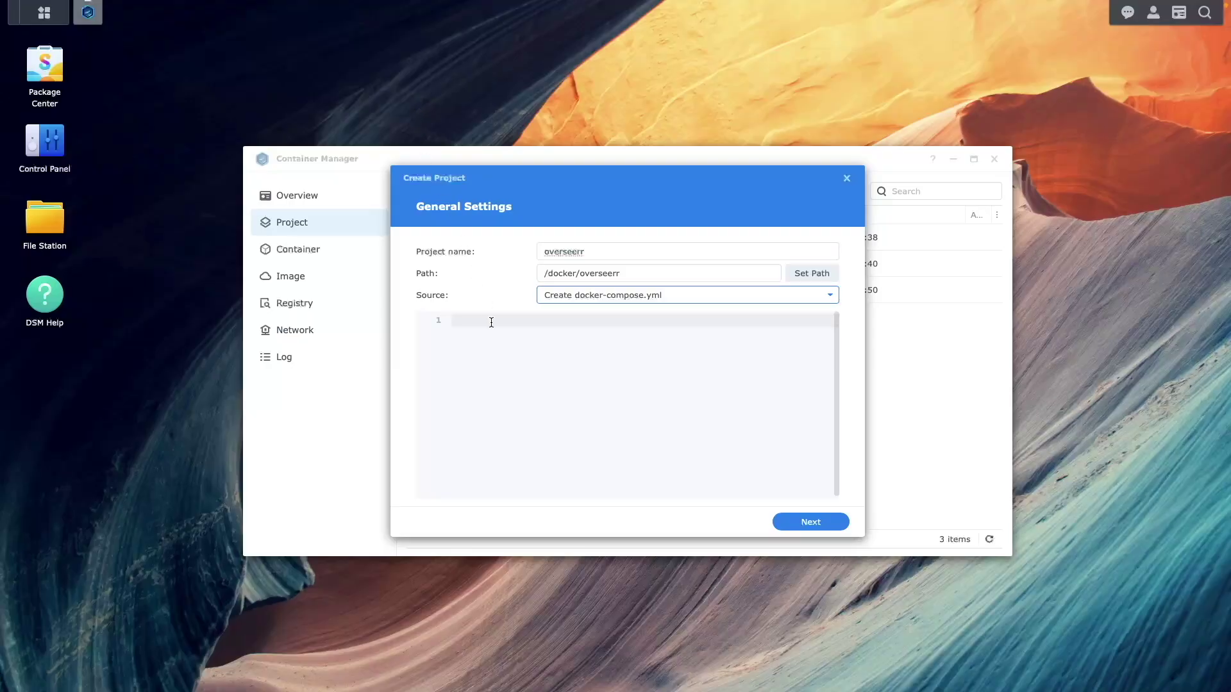
# Paste the overseerr compose definition into the editor and comment out the LOG_LEVEL line.
pyautogui.click(492, 323)
pyautogui.hotkey('ctrl', 'v')
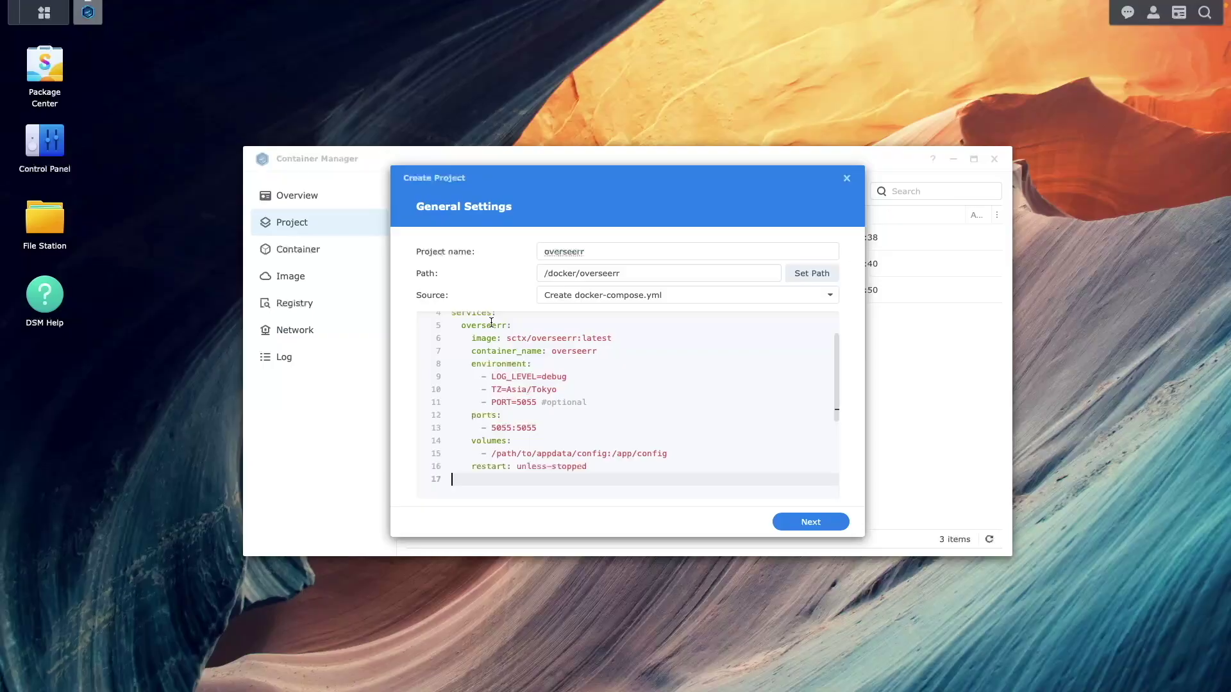
pyautogui.press('Up')
pyautogui.press('Up')
pyautogui.press('Up')
pyautogui.press('Up')
pyautogui.press('Up')
pyautogui.press('Up')
pyautogui.press('Up')
pyautogui.press('Up')
pyautogui.press('Up')
pyautogui.press('Up')
pyautogui.press('Up')
pyautogui.press('Up')
pyautogui.press('Up')
pyautogui.press('Up')
pyautogui.press('Up')
pyautogui.press('Up')
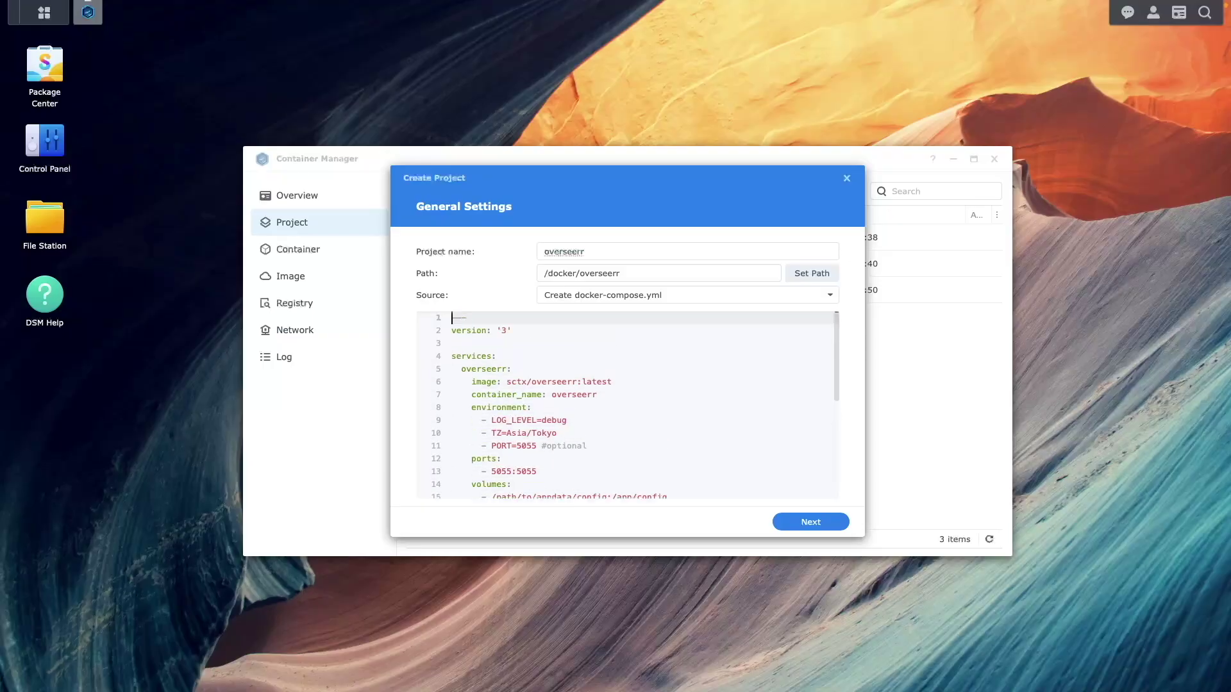
pyautogui.press('Down')
pyautogui.press('Down')
pyautogui.press('Down')
pyautogui.press('Down')
pyautogui.press('Down')
pyautogui.press('Down')
pyautogui.press('Down')
pyautogui.press('Down')
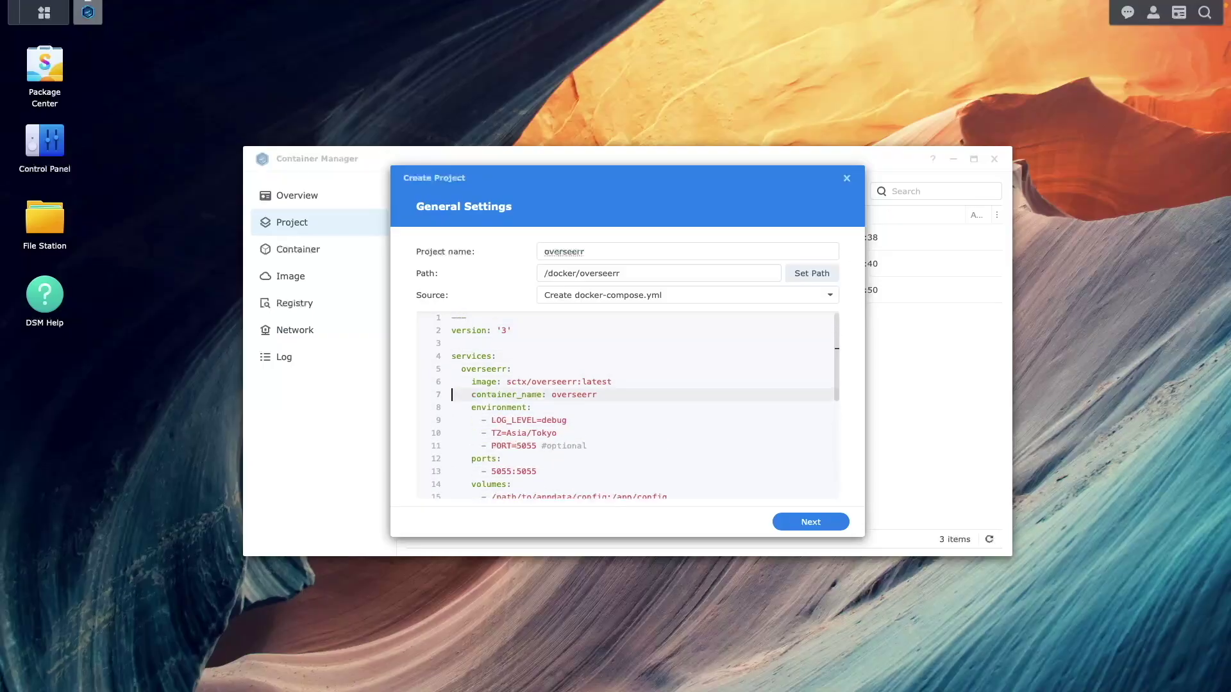
pyautogui.write('#')
# Change the TZ value to Pacific/Honolulu and shorten the config volume to a relative path.
pyautogui.press('Down')
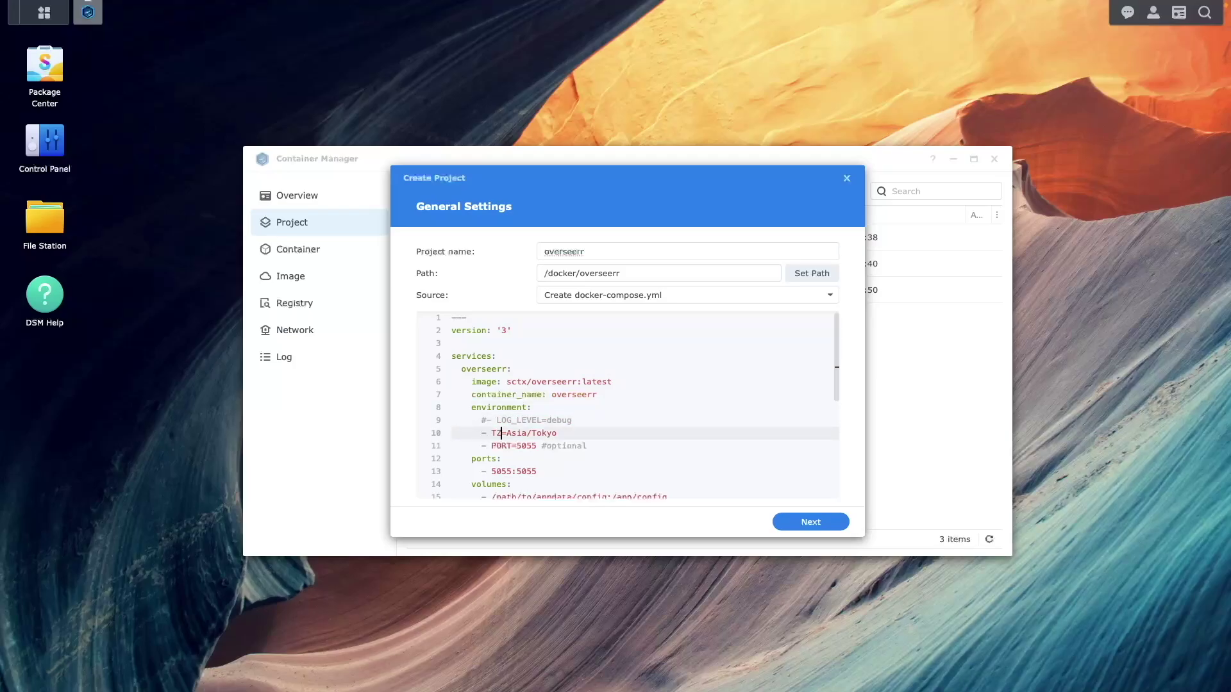
pyautogui.press('Right')
pyautogui.press('Right')
pyautogui.press('Right')
pyautogui.press('BackSpace')
pyautogui.press('BackSpace')
pyautogui.press('BackSpace')
pyautogui.press('BackSpace')
pyautogui.press('BackSpace')
pyautogui.press('BackSpace')
pyautogui.press('BackSpace')
pyautogui.press('BackSpace')
pyautogui.press('BackSpace')
pyautogui.press('BackSpace')
pyautogui.write('Pacific/Honolulu')
pyautogui.press('Down')
pyautogui.press('Down')
pyautogui.press('Down')
pyautogui.press('Down')
pyautogui.press('Down')
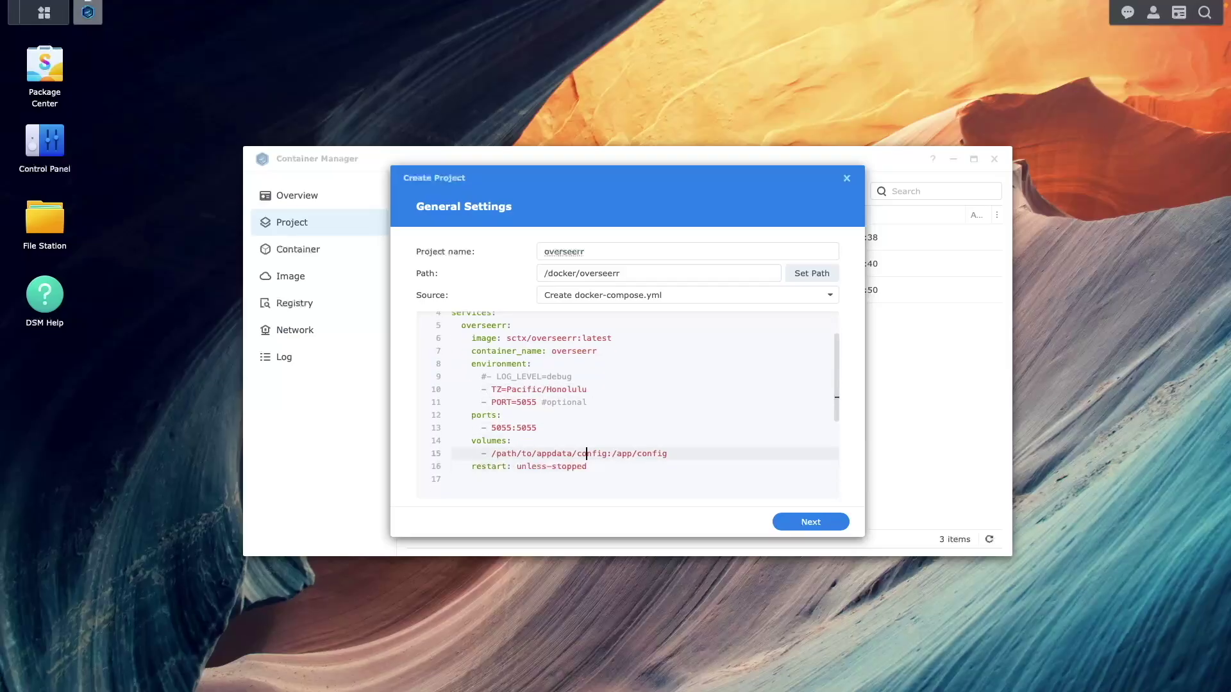
pyautogui.press('BackSpace')
pyautogui.press('BackSpace')
pyautogui.press('BackSpace')
pyautogui.press('BackSpace')
pyautogui.press('BackSpace')
pyautogui.press('BackSpace')
pyautogui.press('BackSpace')
pyautogui.press('BackSpace')
pyautogui.press('BackSpace')
pyautogui.press('BackSpace')
pyautogui.press('BackSpace')
pyautogui.press('BackSpace')
pyautogui.press('BackSpace')
pyautogui.press('BackSpace')
pyautogui.press('BackSpace')
pyautogui.press('BackSpace')
pyautogui.write('.')
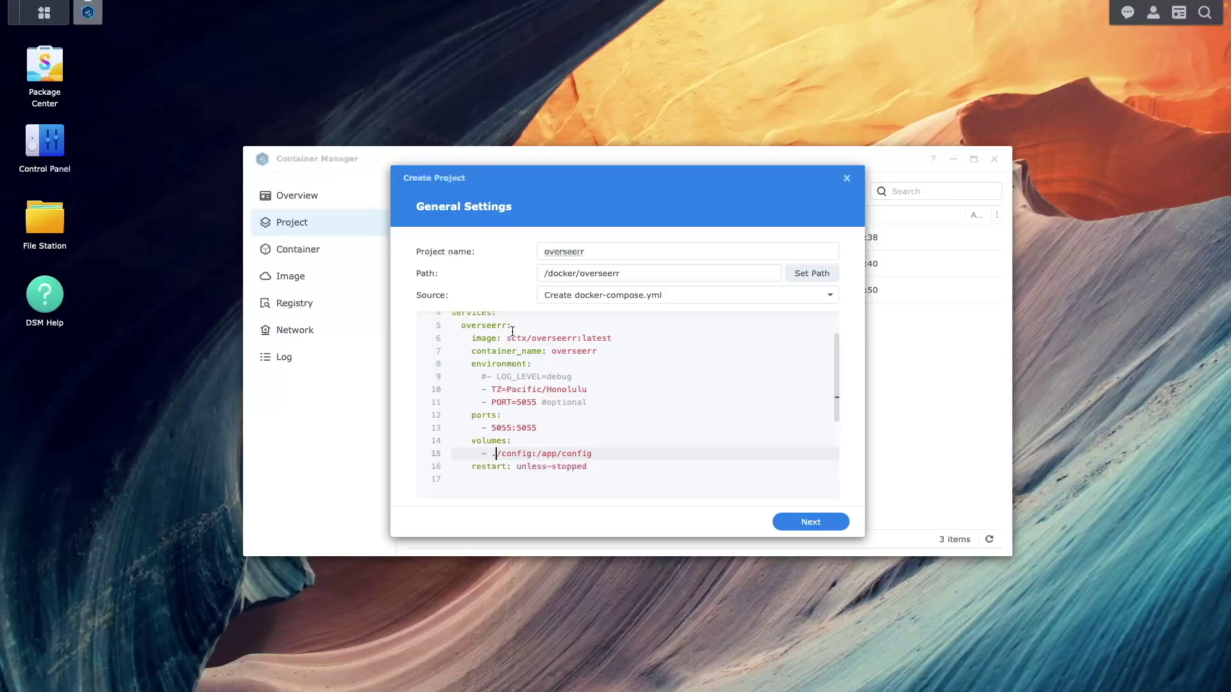
# Proceed past web portal settings and the summary to create and start the project.
pyautogui.click(783, 522)
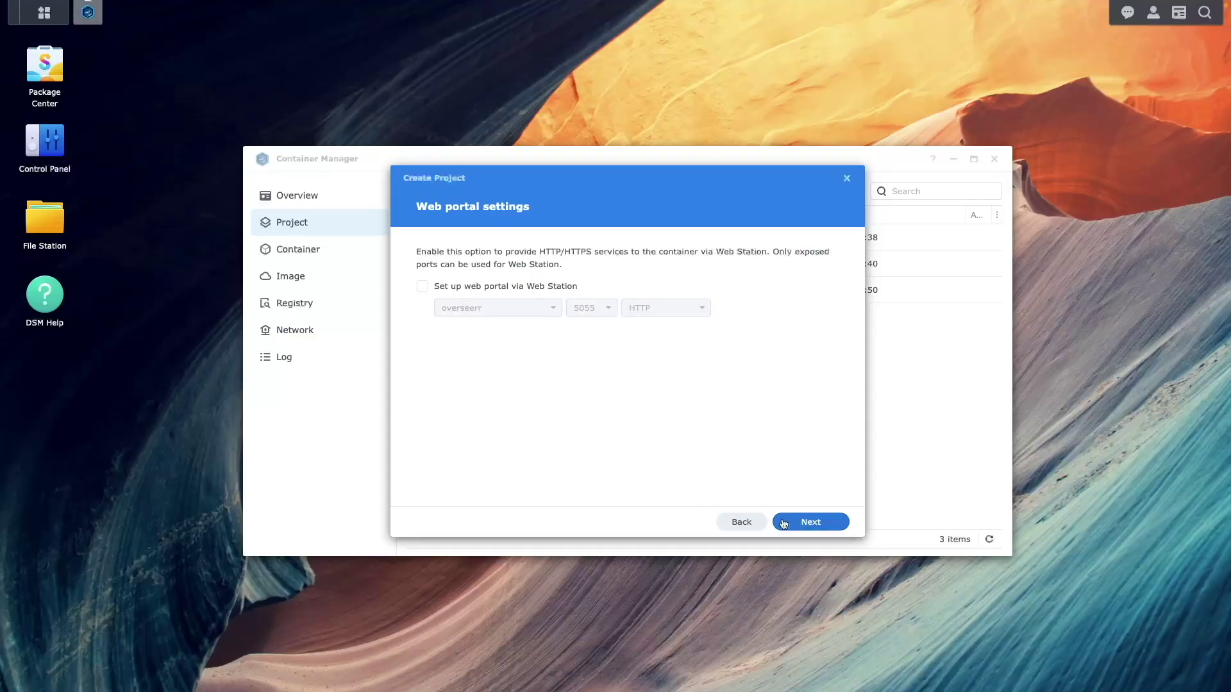
pyautogui.click(784, 522)
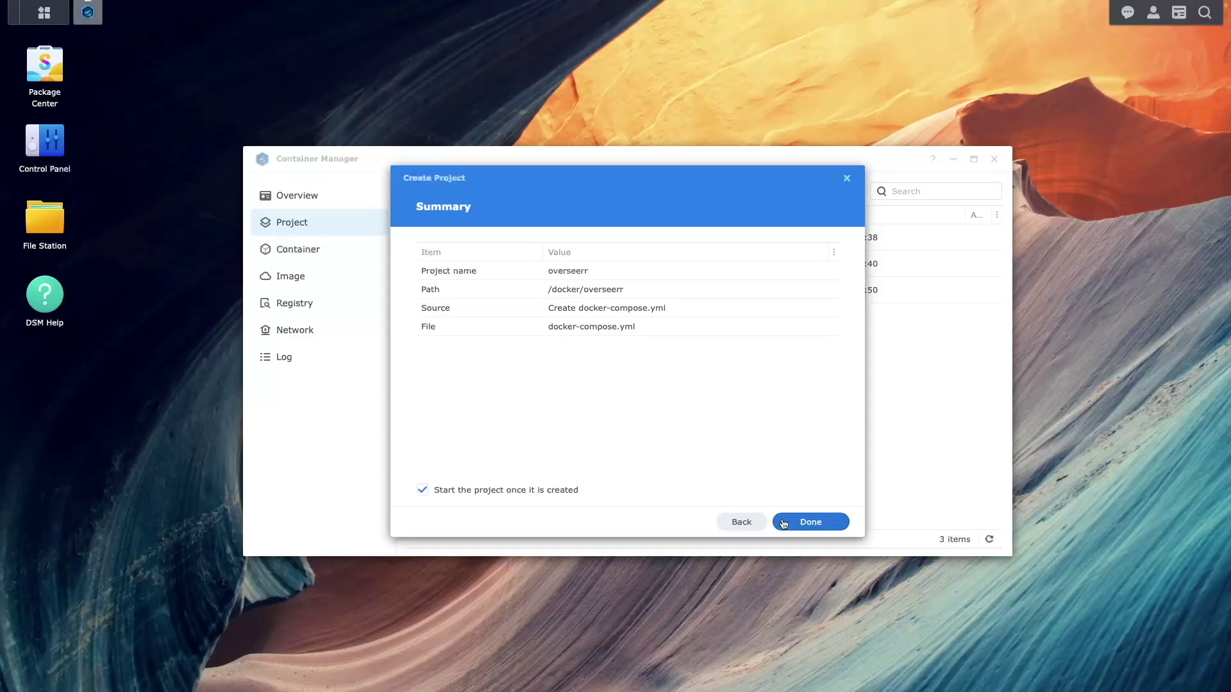
pyautogui.click(783, 522)
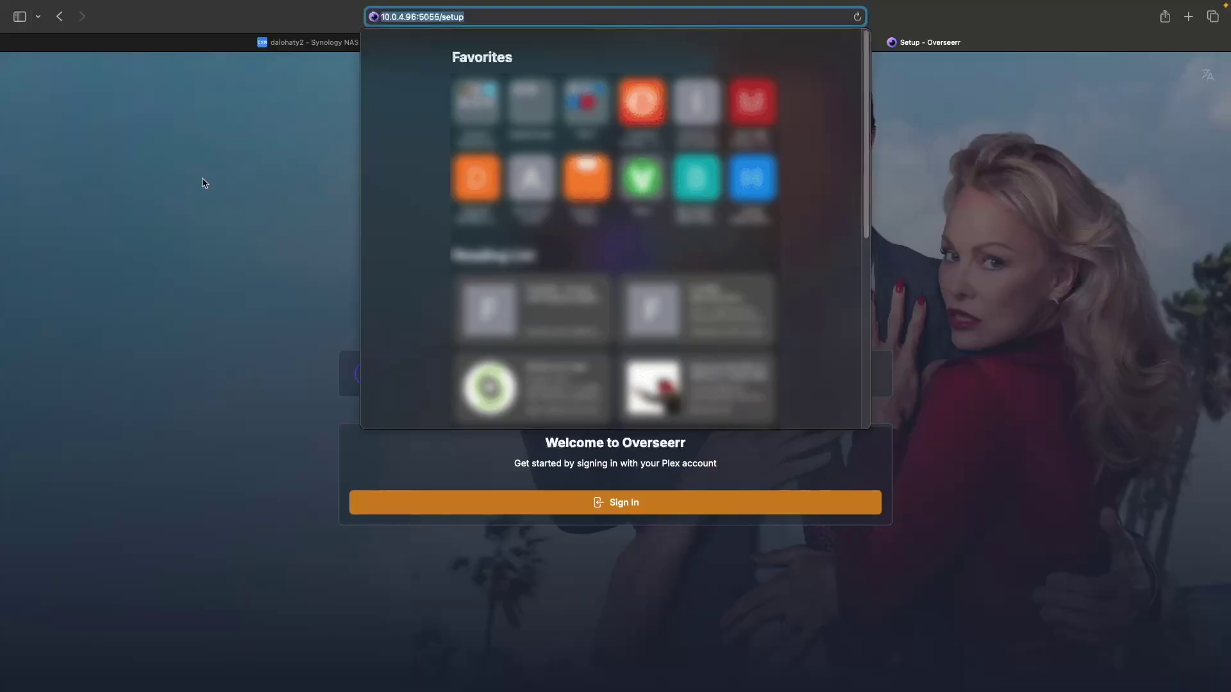
# Dismiss the browser suggestions covering the Overseerr setup page.
pyautogui.click(203, 184)
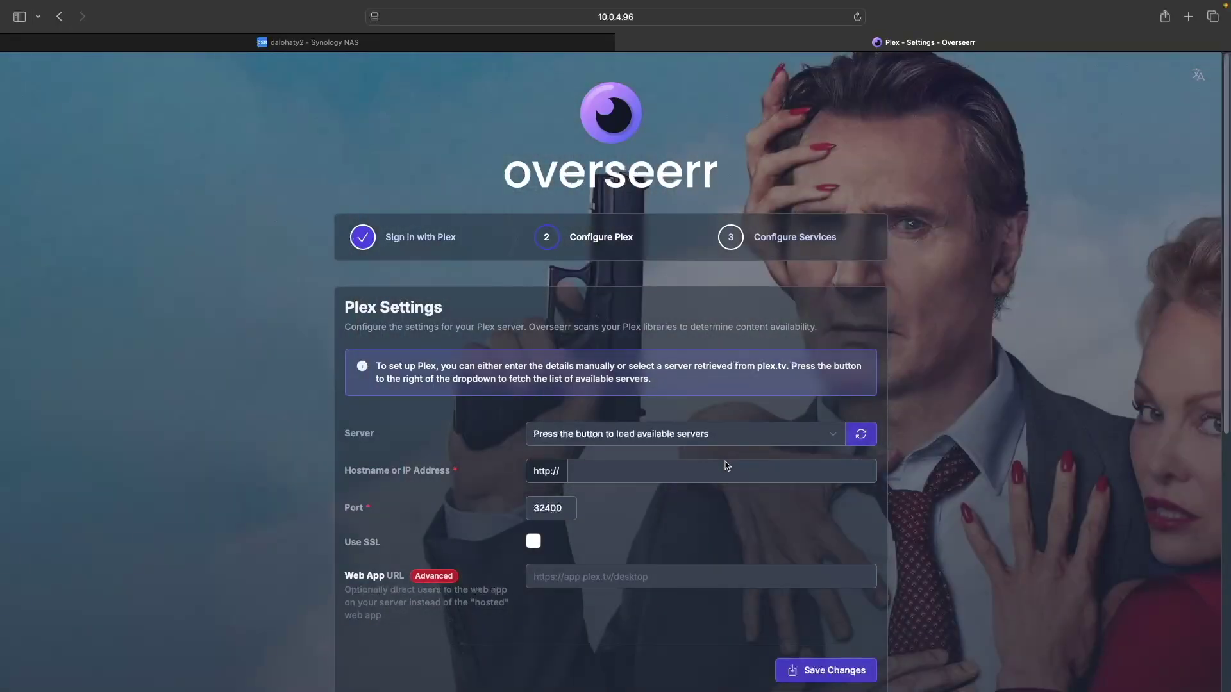
# Set the Plex server hostname to 10.0.4.96 and save the connection.
pyautogui.click(709, 471)
pyautogui.write('10.0.4.9')
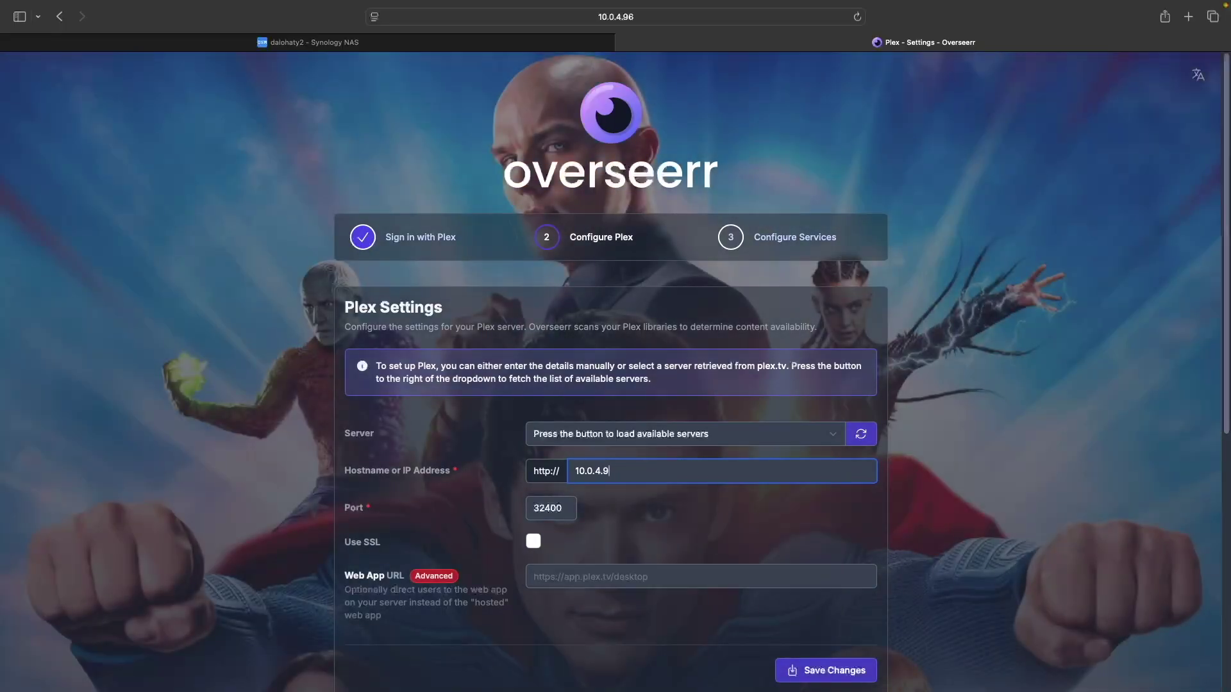
pyautogui.write('6')
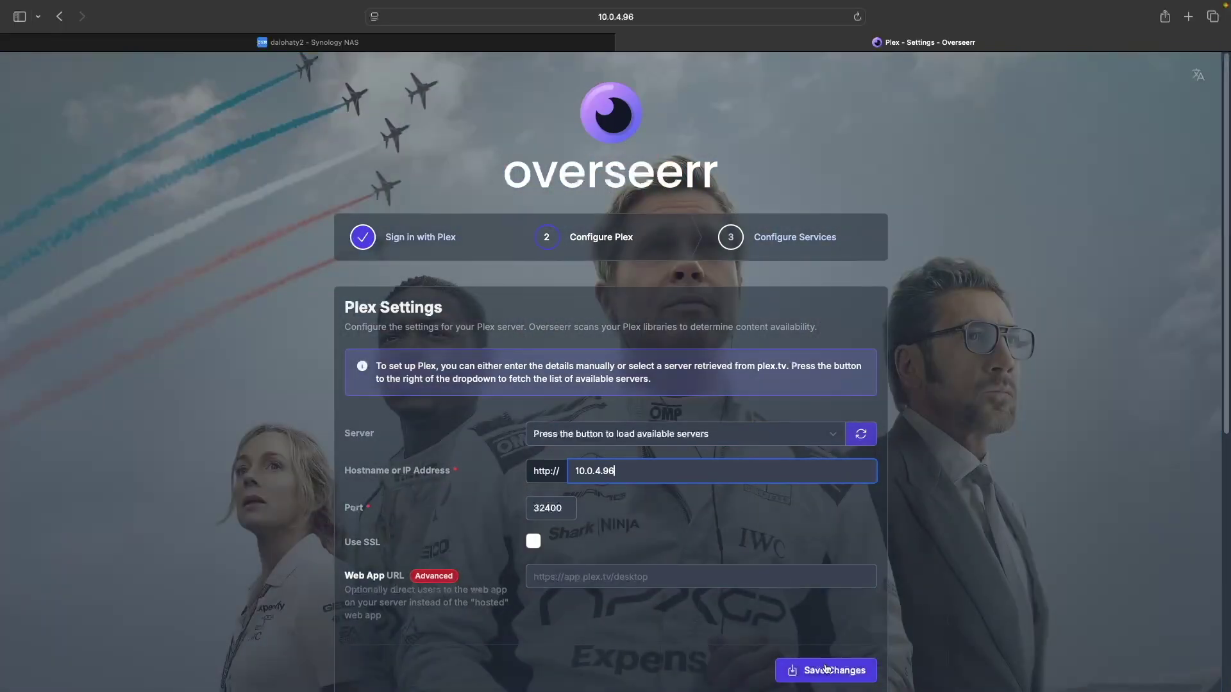
pyautogui.click(826, 669)
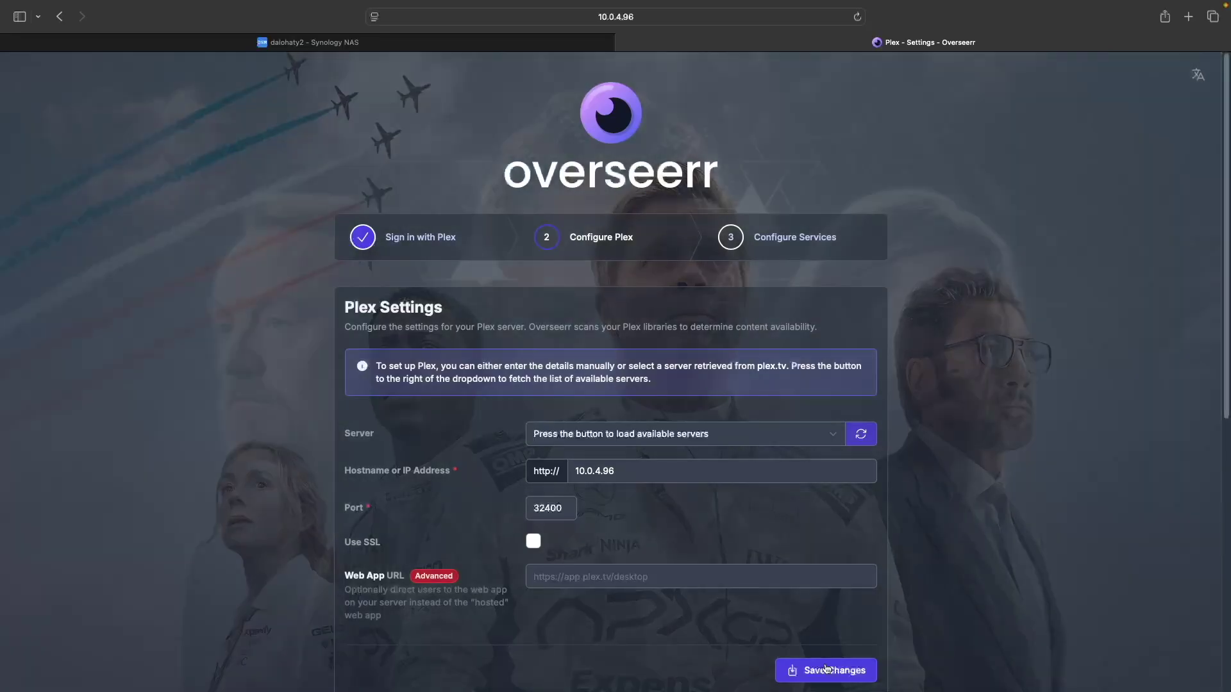
# Enable the Movies and TV Shows libraries, run a manual scan, and continue.
pyautogui.scroll(-5, 826, 668)
pyautogui.scroll(-4, 826, 669)
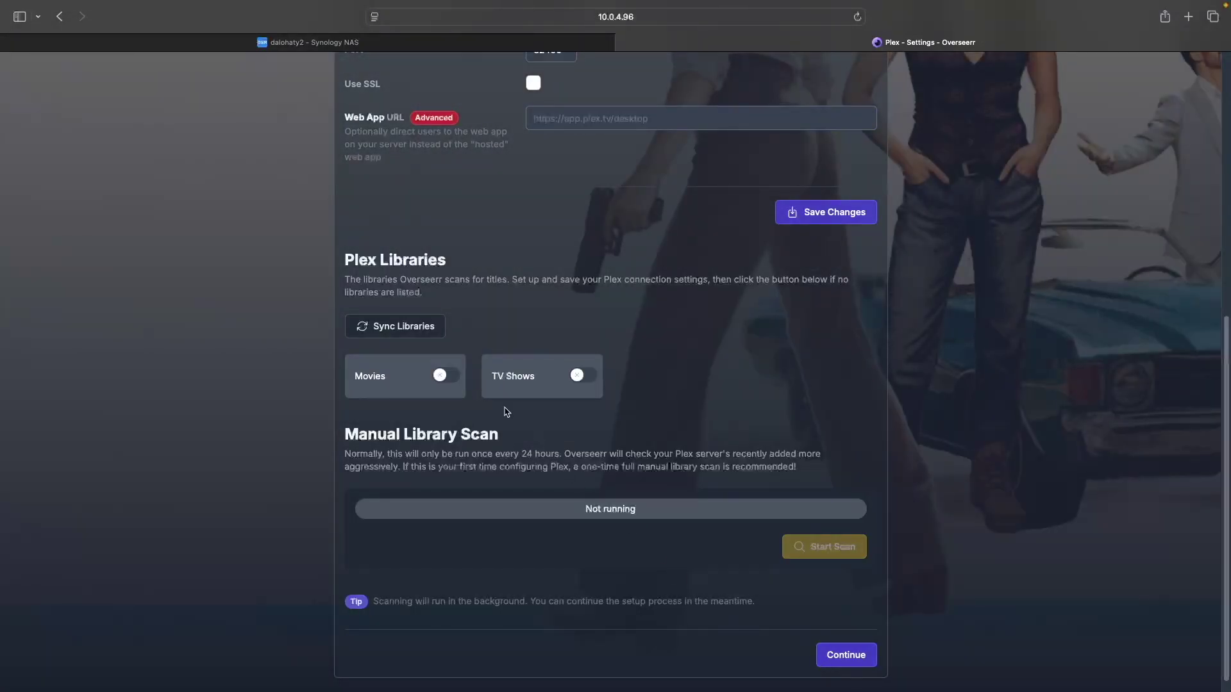
pyautogui.click(454, 377)
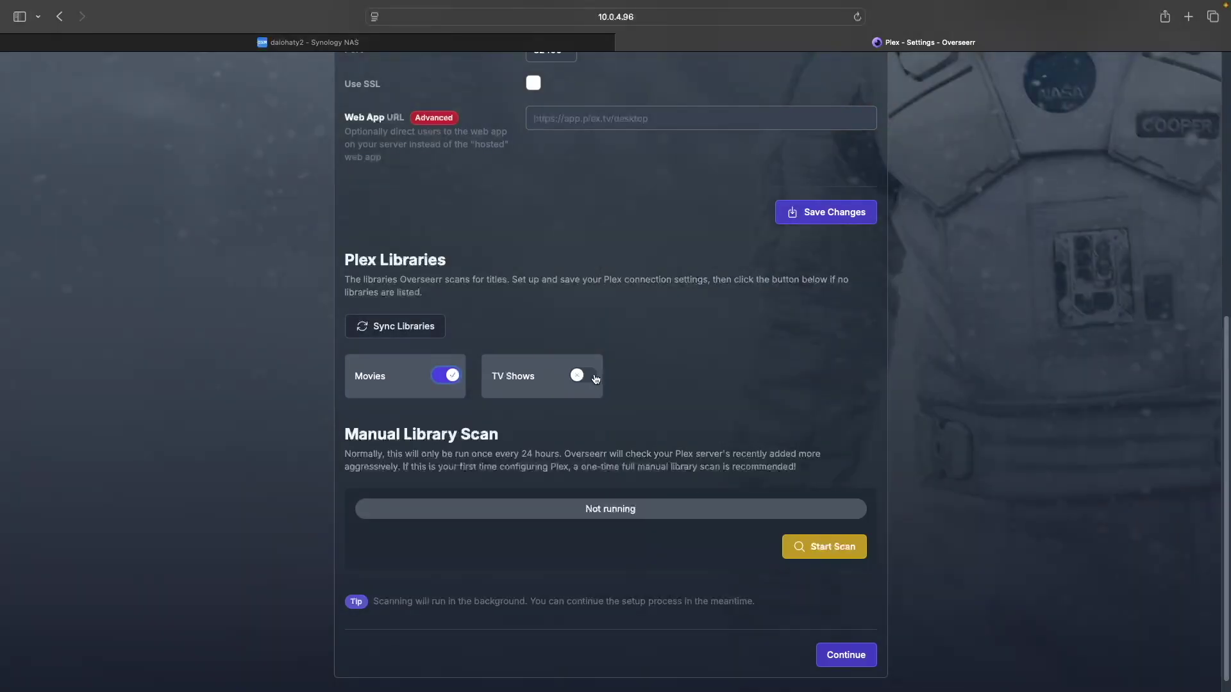
pyautogui.click(583, 376)
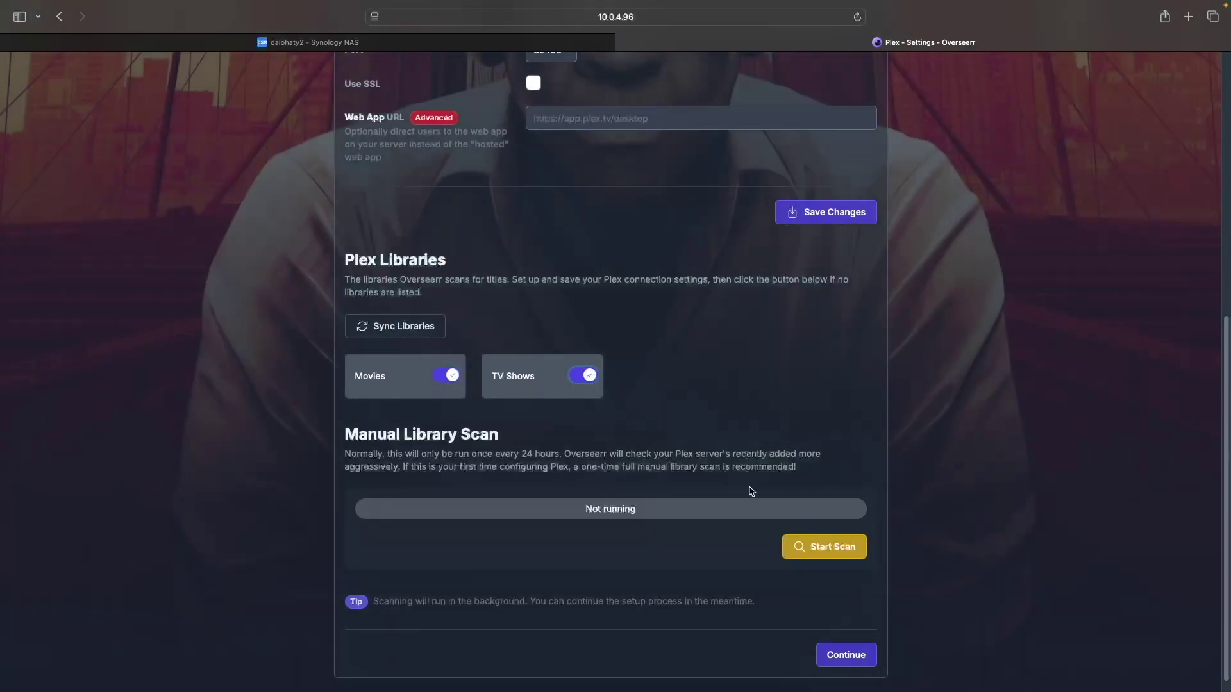
pyautogui.click(805, 548)
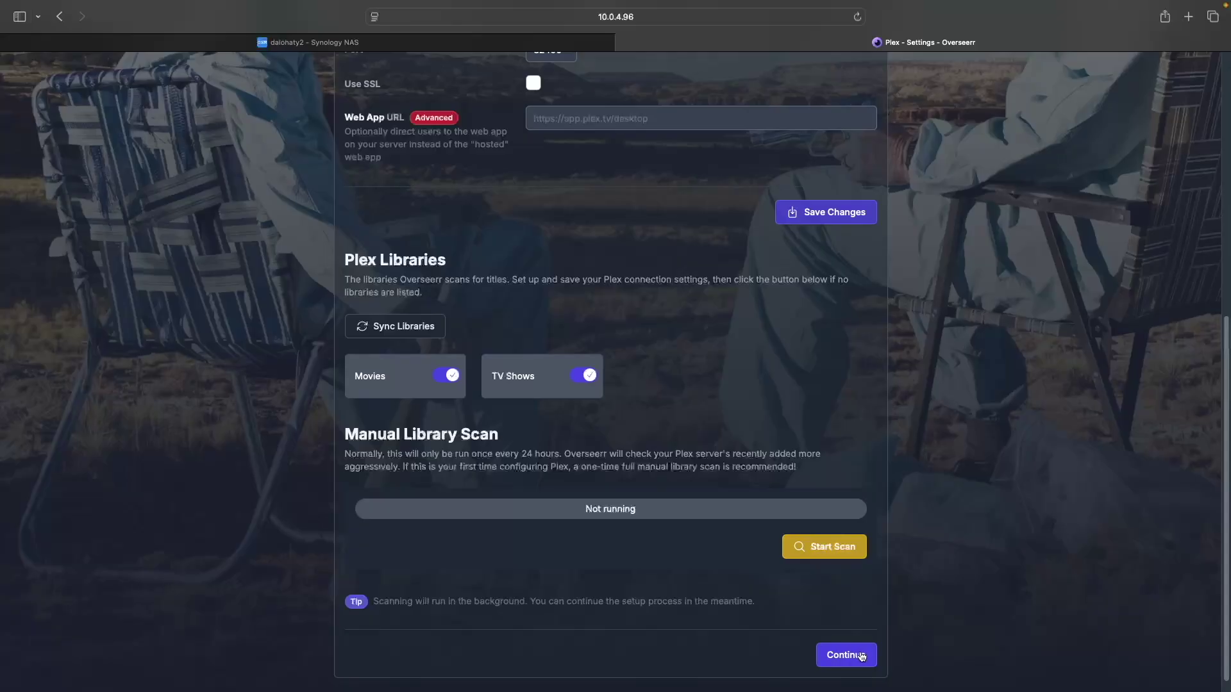
pyautogui.click(863, 657)
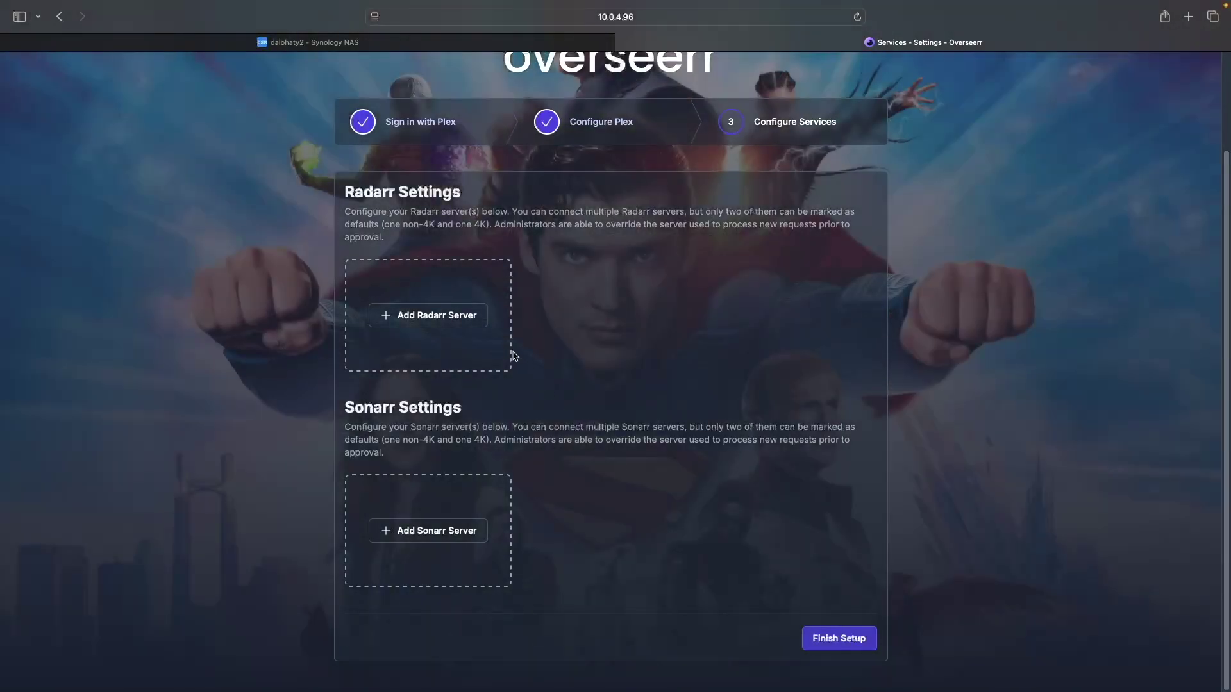
# Add a default Radarr server named 'Radarr' and begin entering hostname 10.0.4.
pyautogui.click(469, 322)
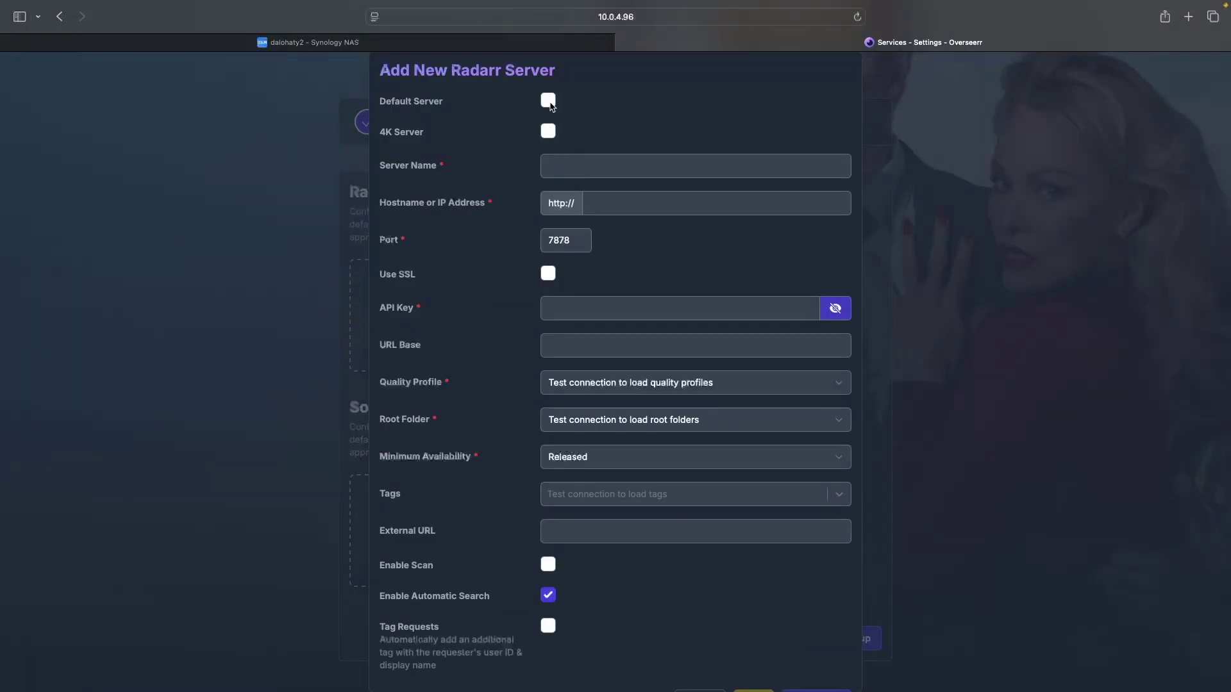
pyautogui.click(549, 101)
pyautogui.click(555, 165)
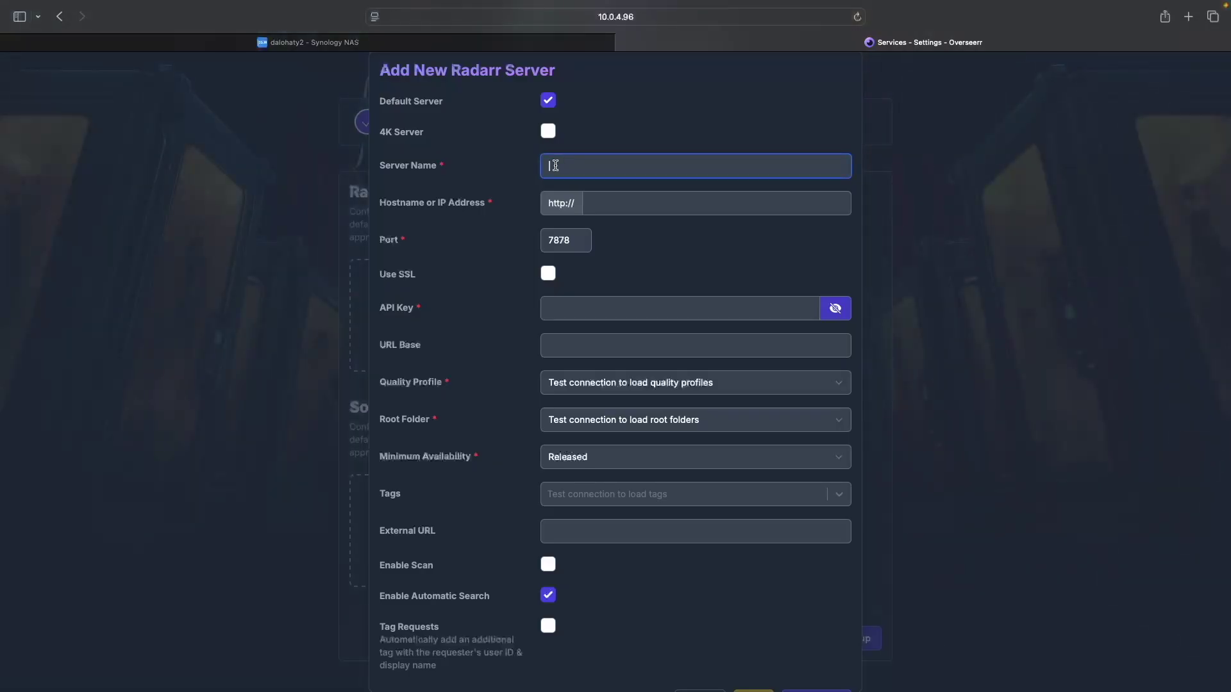
pyautogui.write('Radarr')
pyautogui.click(599, 202)
pyautogui.write('10.0')
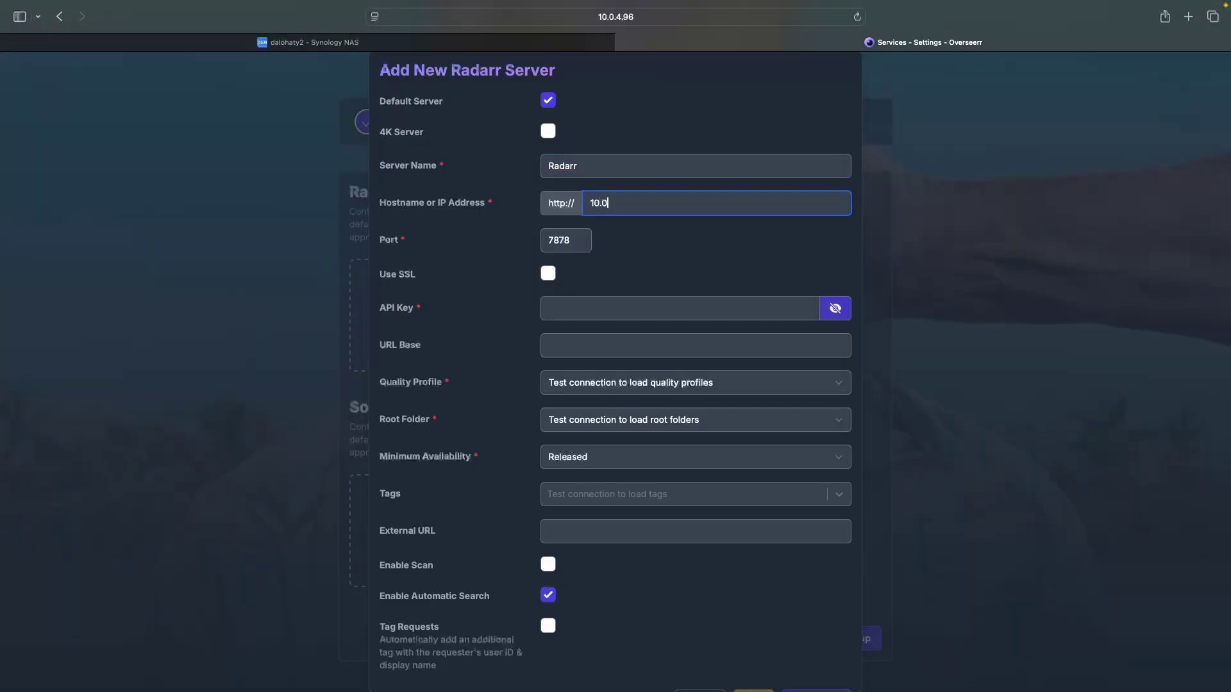
pyautogui.write('.4.')
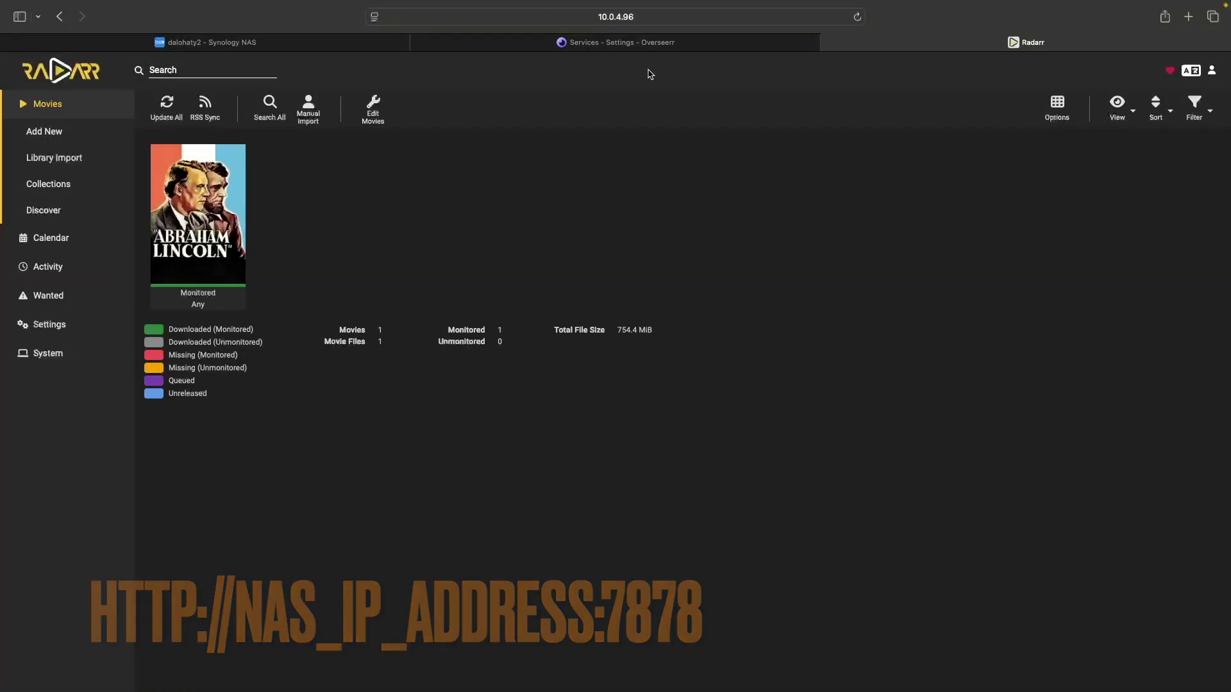
# Open Radarr's Settings > General and scroll to the API Key field.
pyautogui.click(59, 325)
pyautogui.click(44, 510)
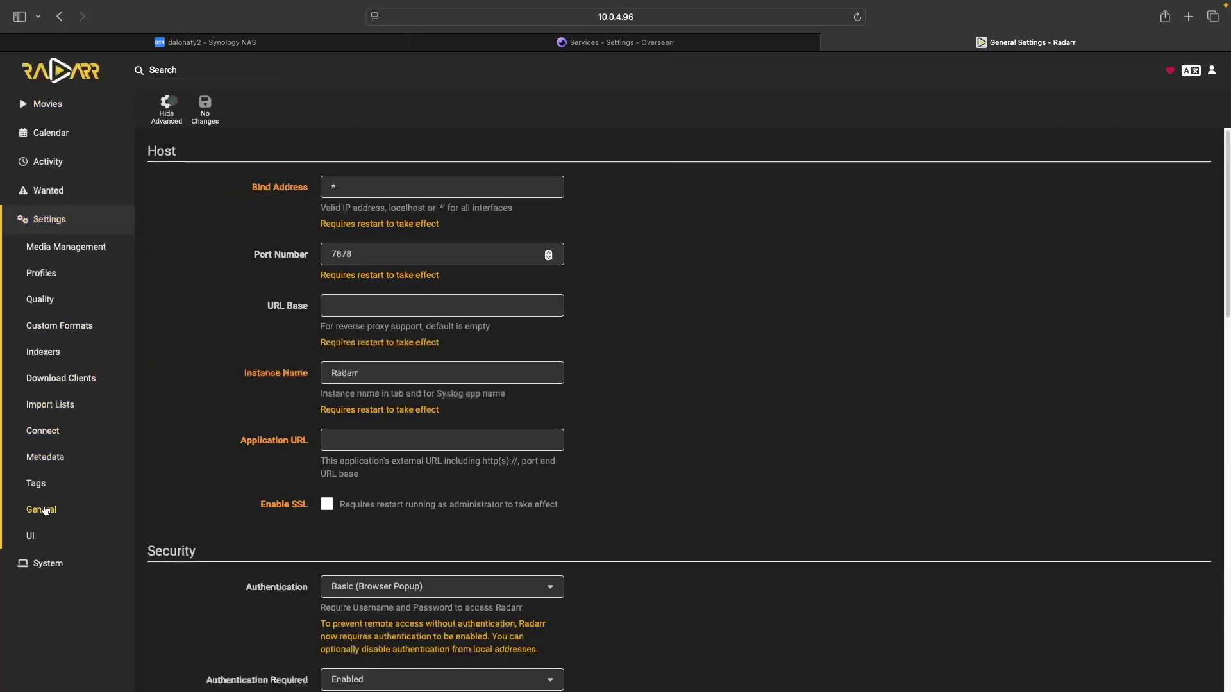
pyautogui.scroll(-5, 224, 522)
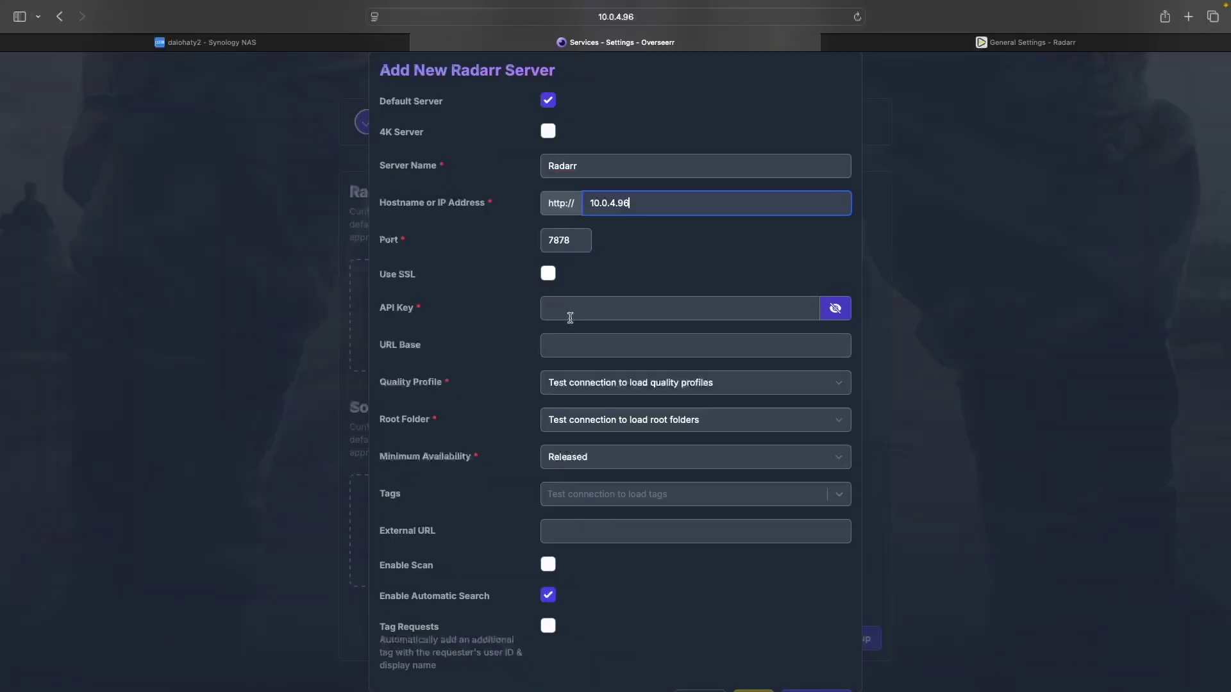
# Paste the Radarr API key and test the connection to Radarr.
pyautogui.click(570, 314)
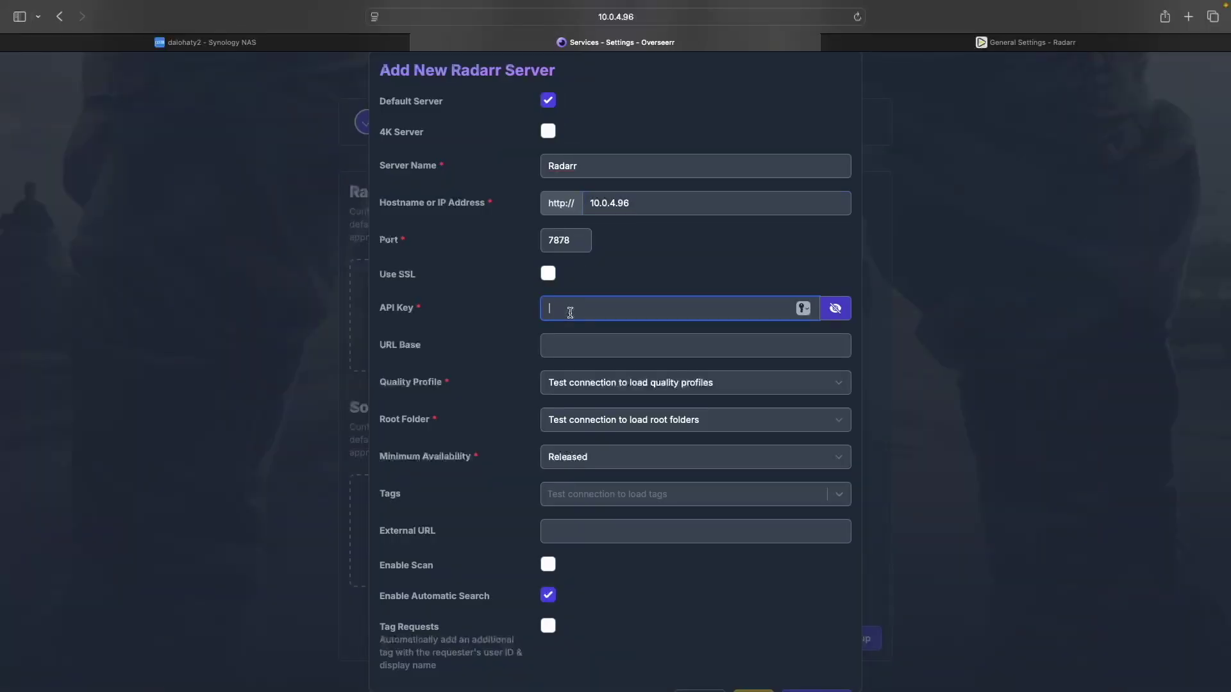
pyautogui.press('super+v')
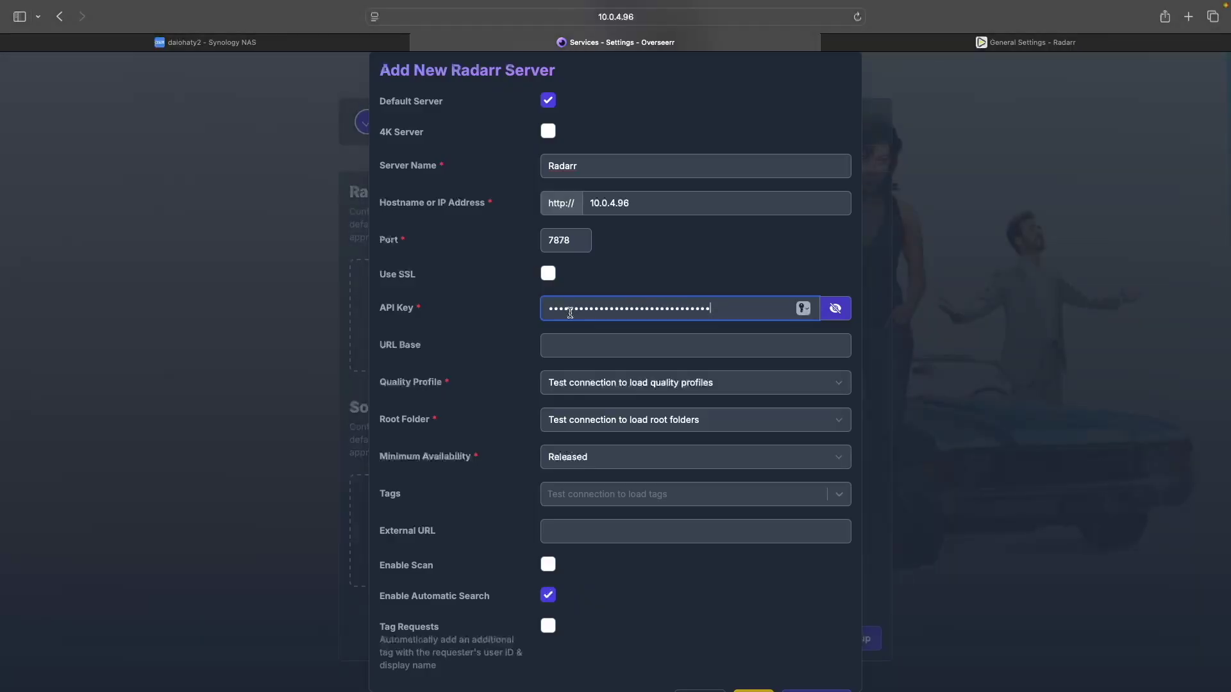
pyautogui.scroll(-1, 570, 313)
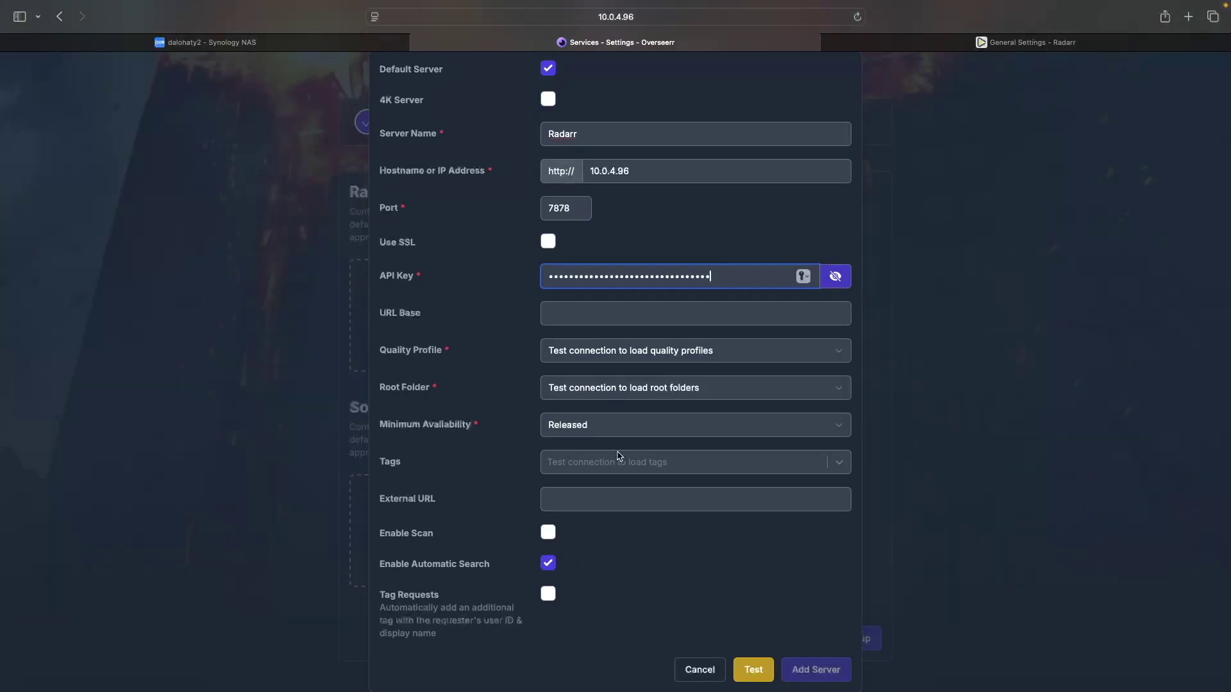
pyautogui.click(755, 670)
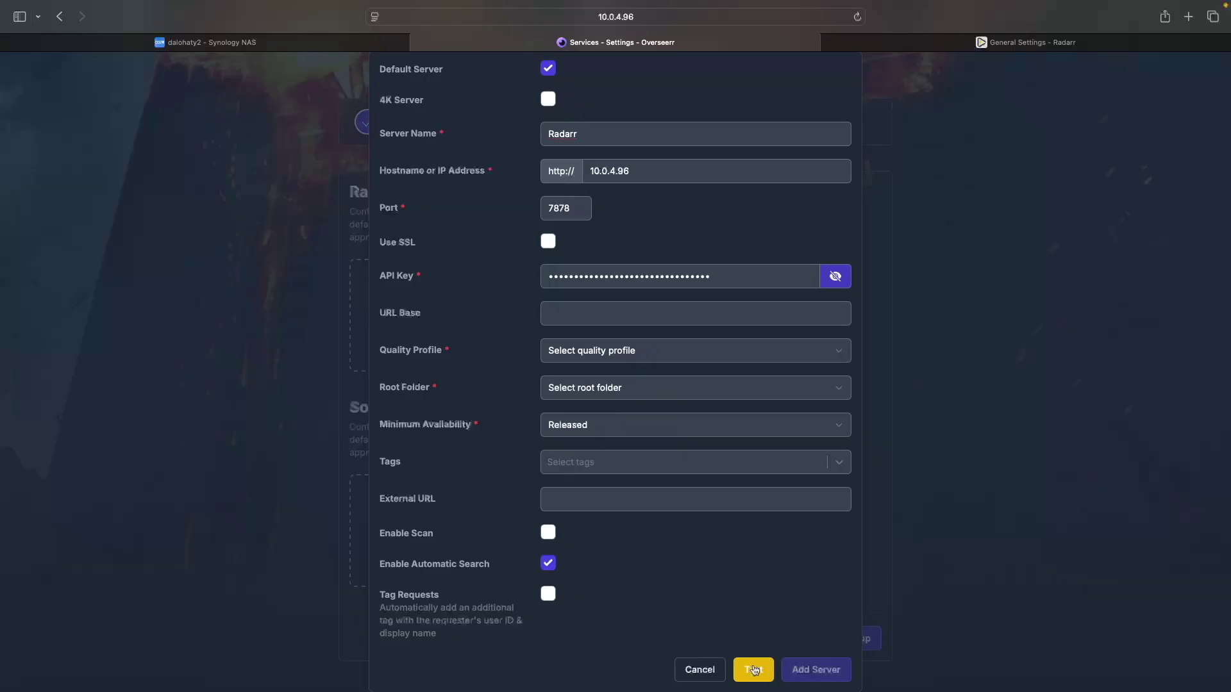
# Choose the HD - 720p/1080p profile, /data/media/movies root folder and Released availability, then add the server.
pyautogui.click(658, 359)
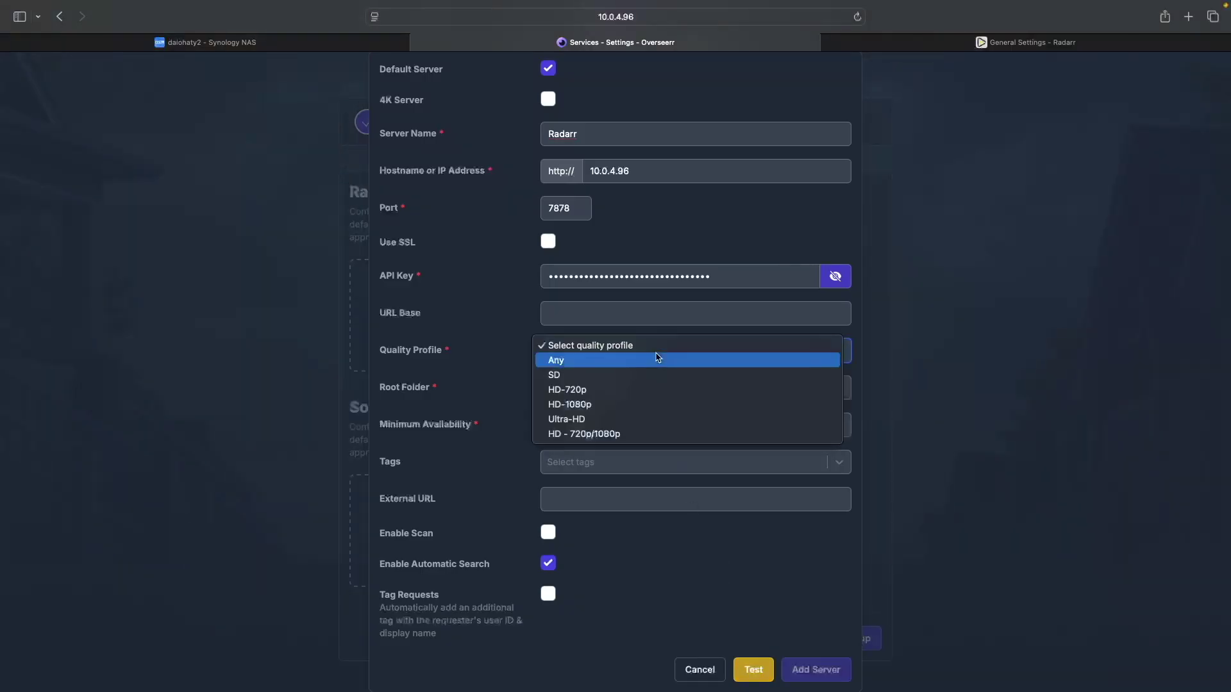
pyautogui.click(655, 434)
pyautogui.click(653, 388)
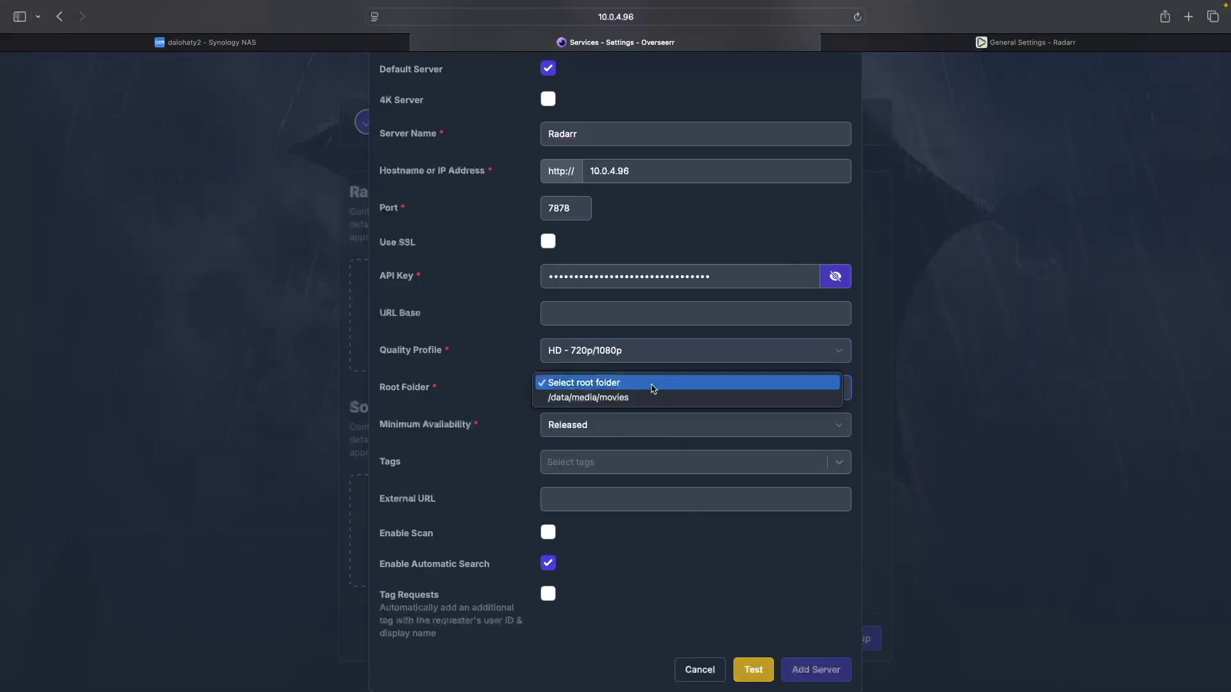
pyautogui.click(652, 397)
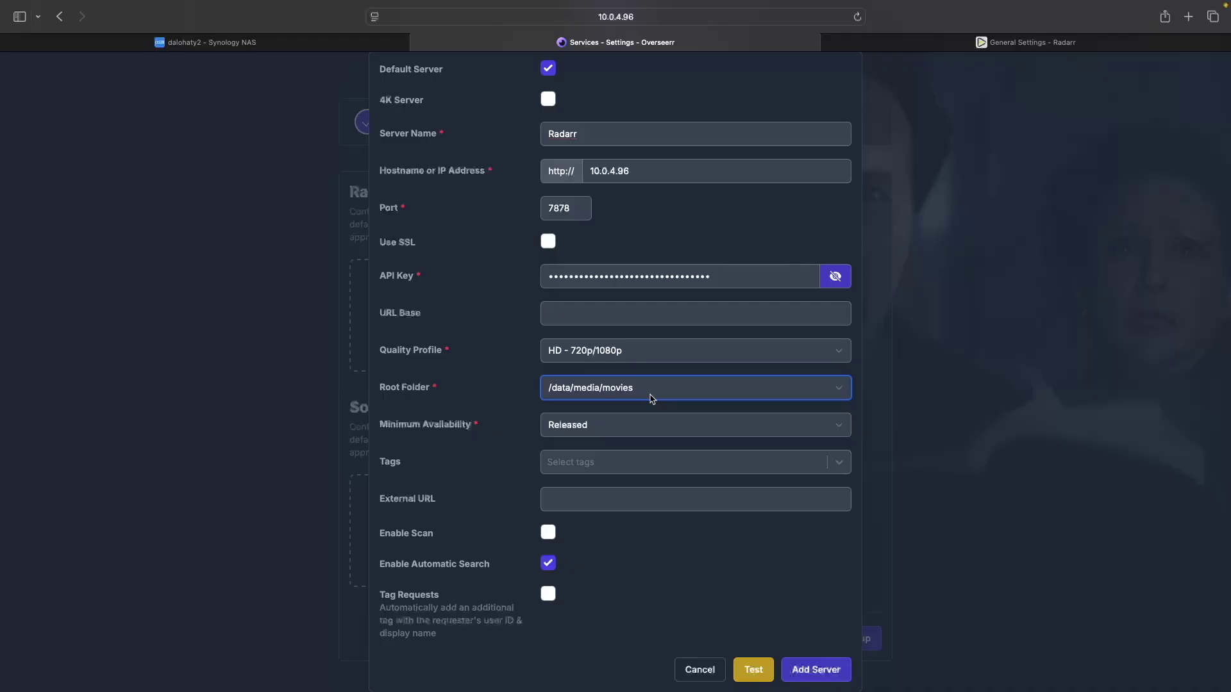
pyautogui.click(649, 424)
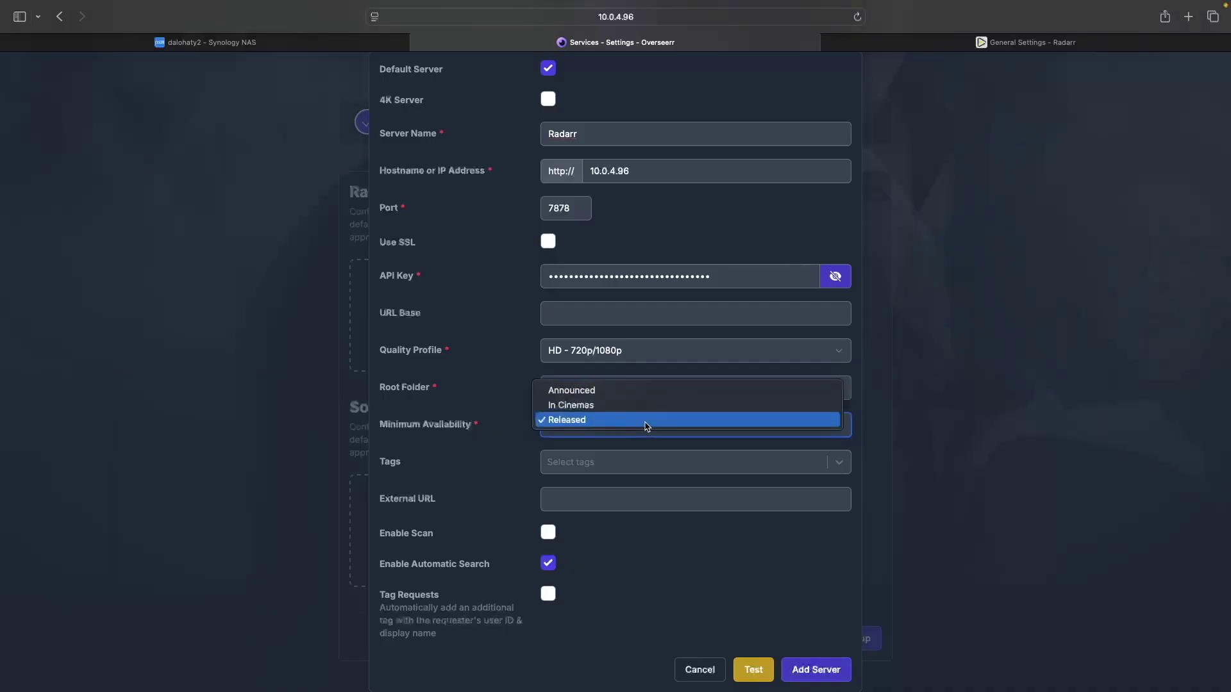
pyautogui.click(646, 423)
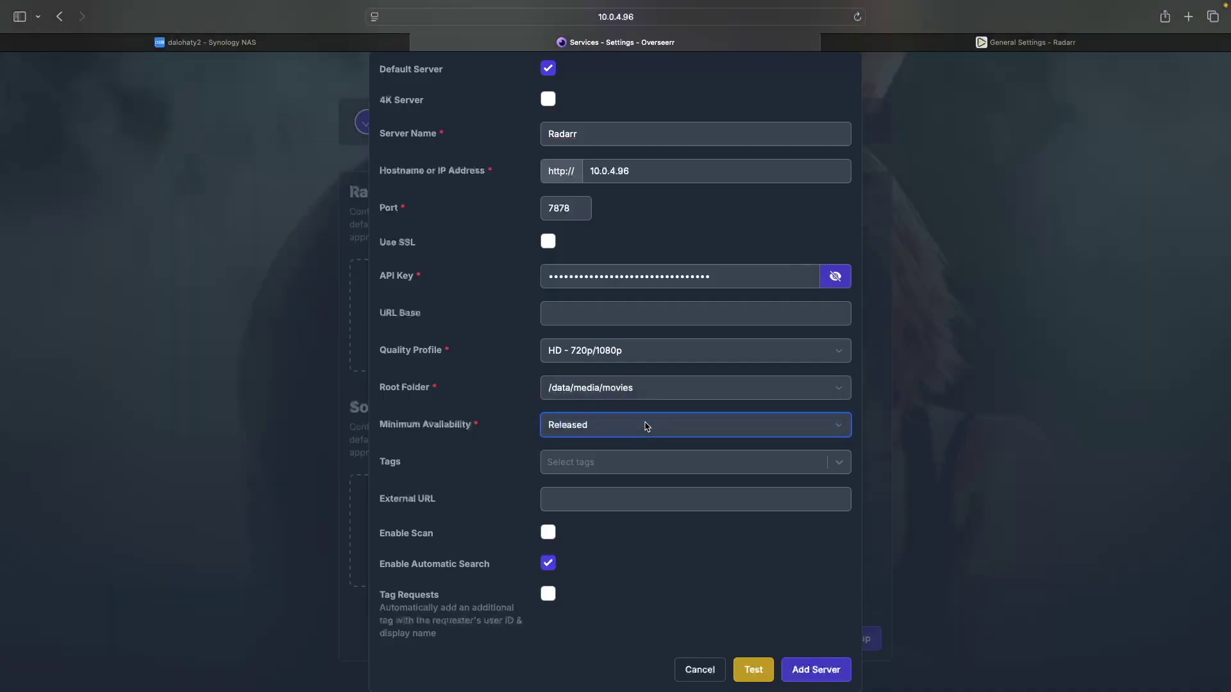
pyautogui.click(809, 669)
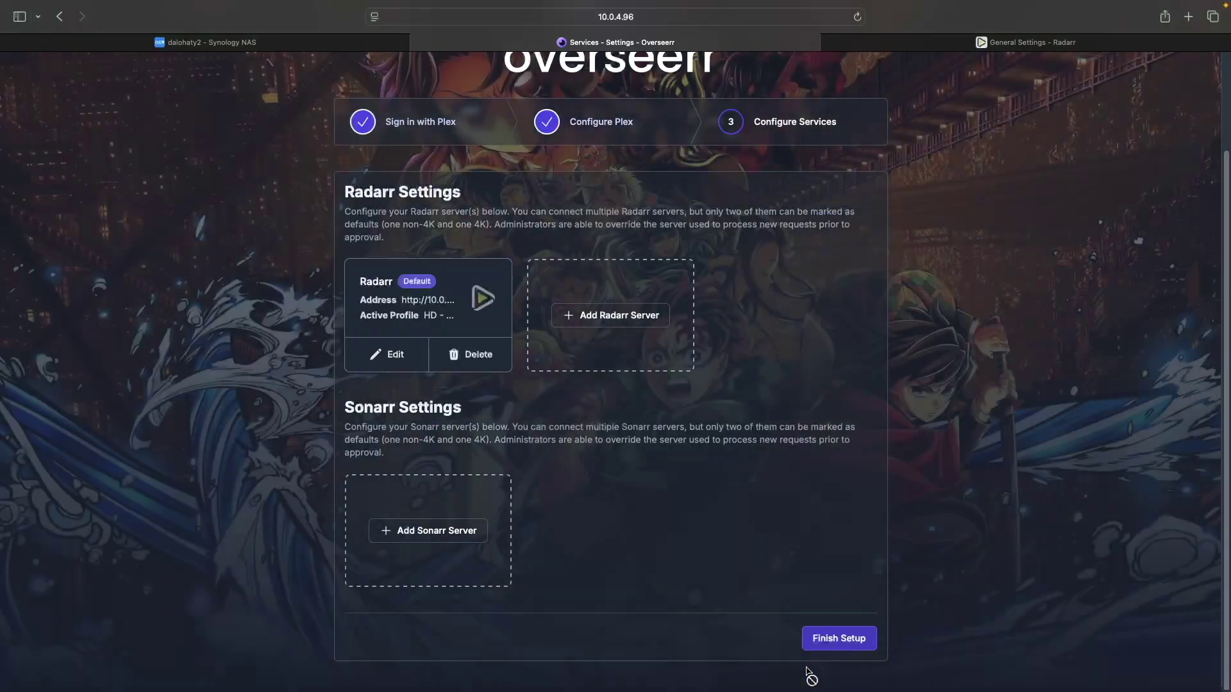
# Start a default Sonarr server named Sonarr and begin entering hostname 10.0.4.
pyautogui.click(461, 537)
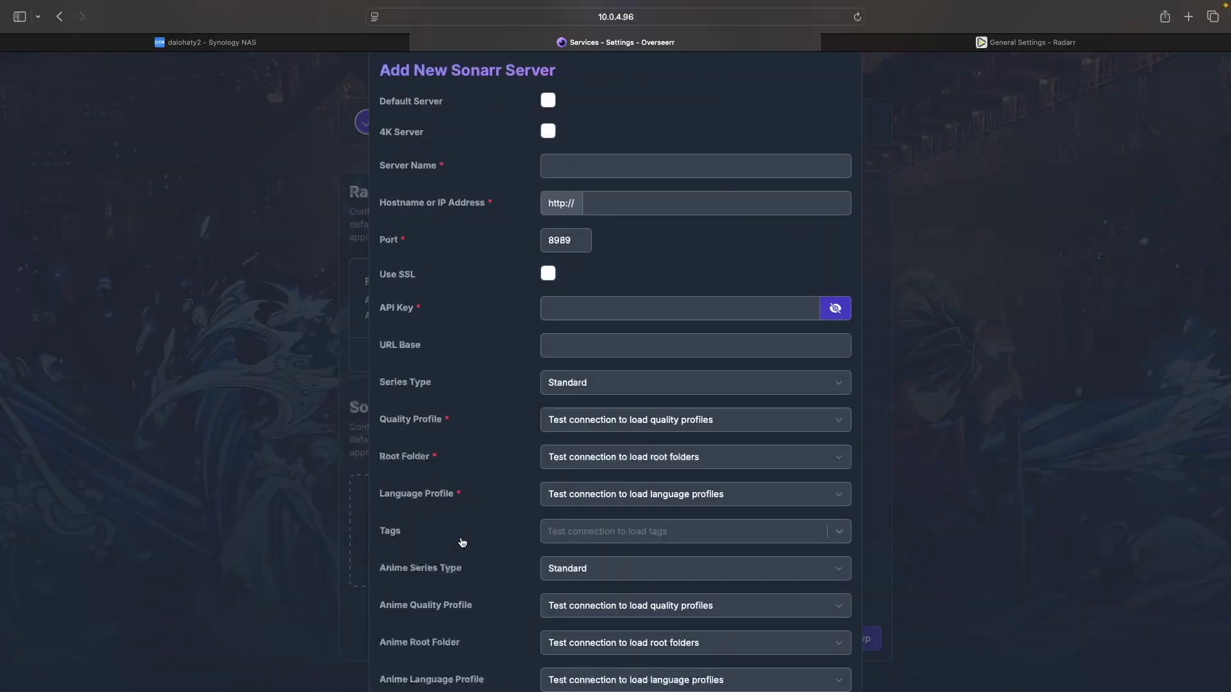
pyautogui.click(546, 101)
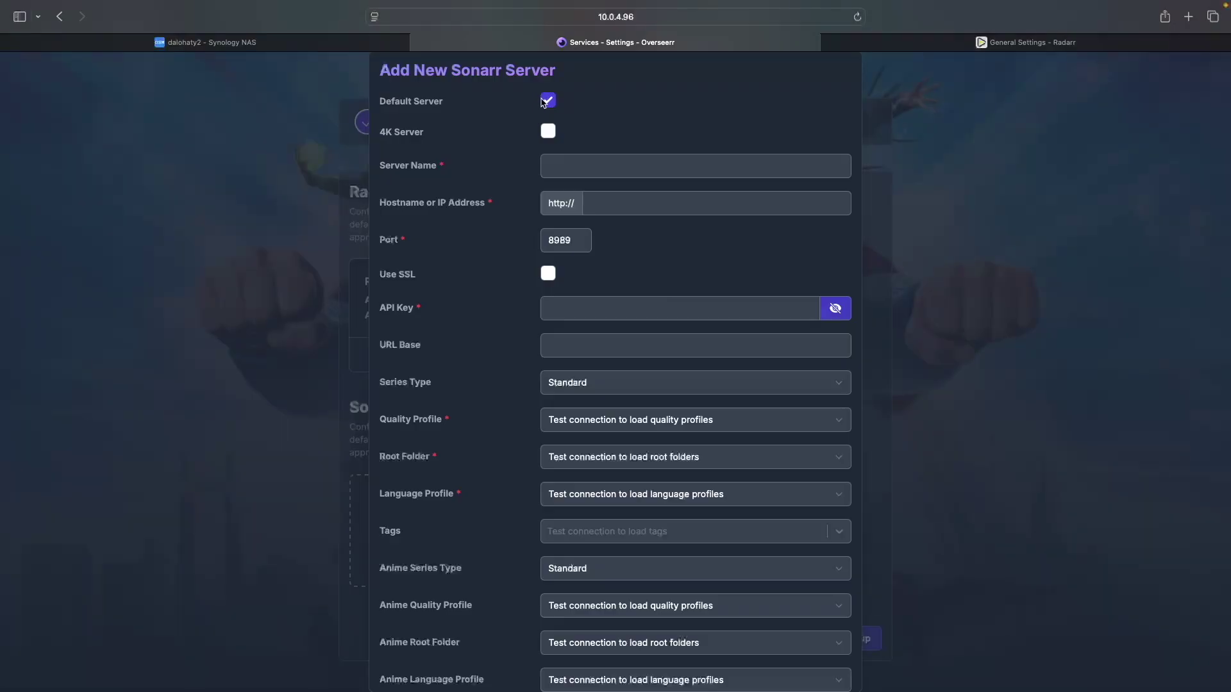
pyautogui.click(557, 166)
pyautogui.write('Sonarr')
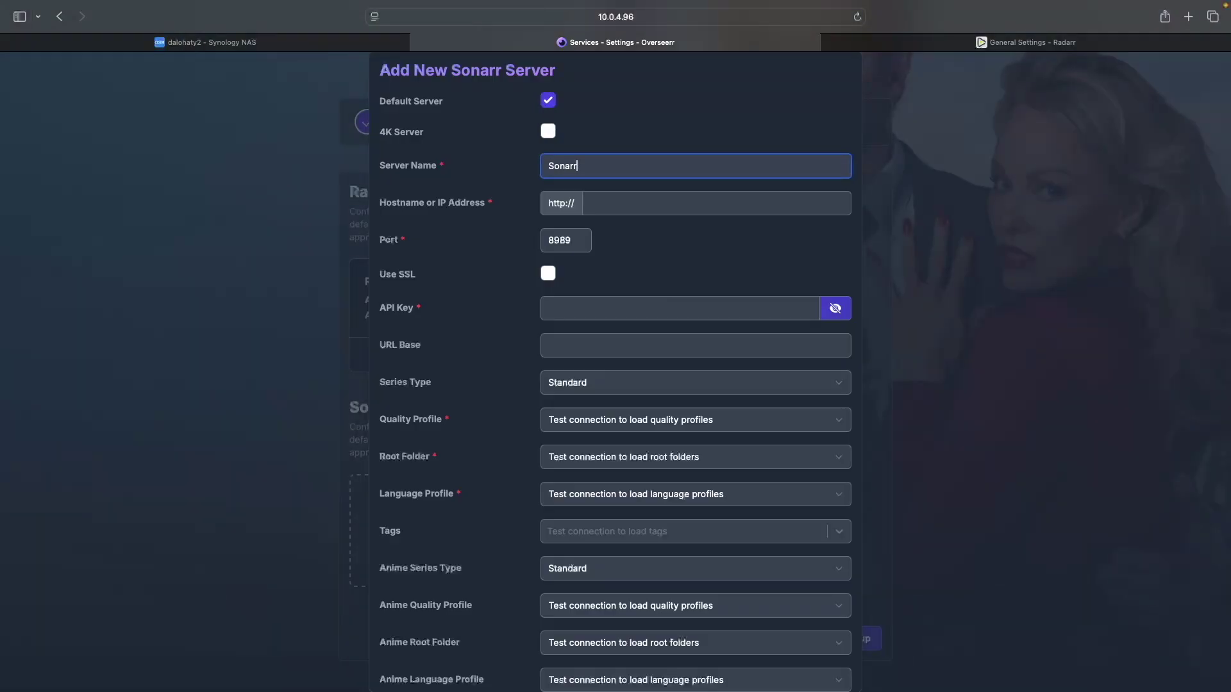
pyautogui.click(607, 203)
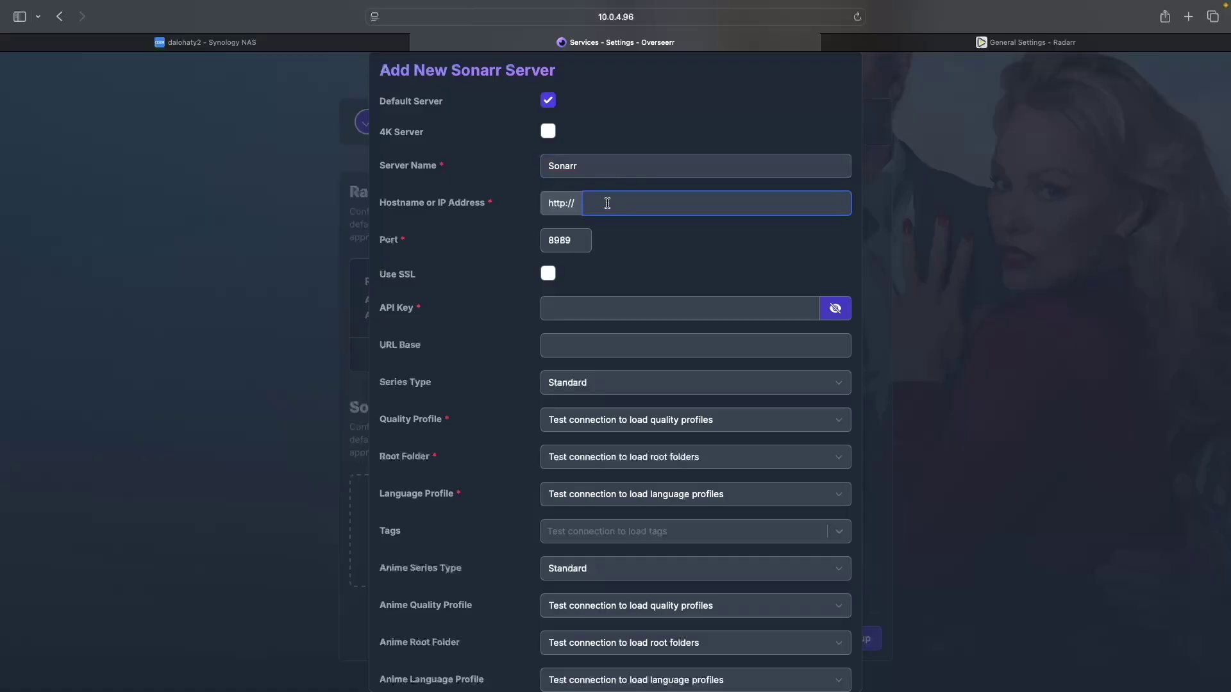
pyautogui.write('10.0')
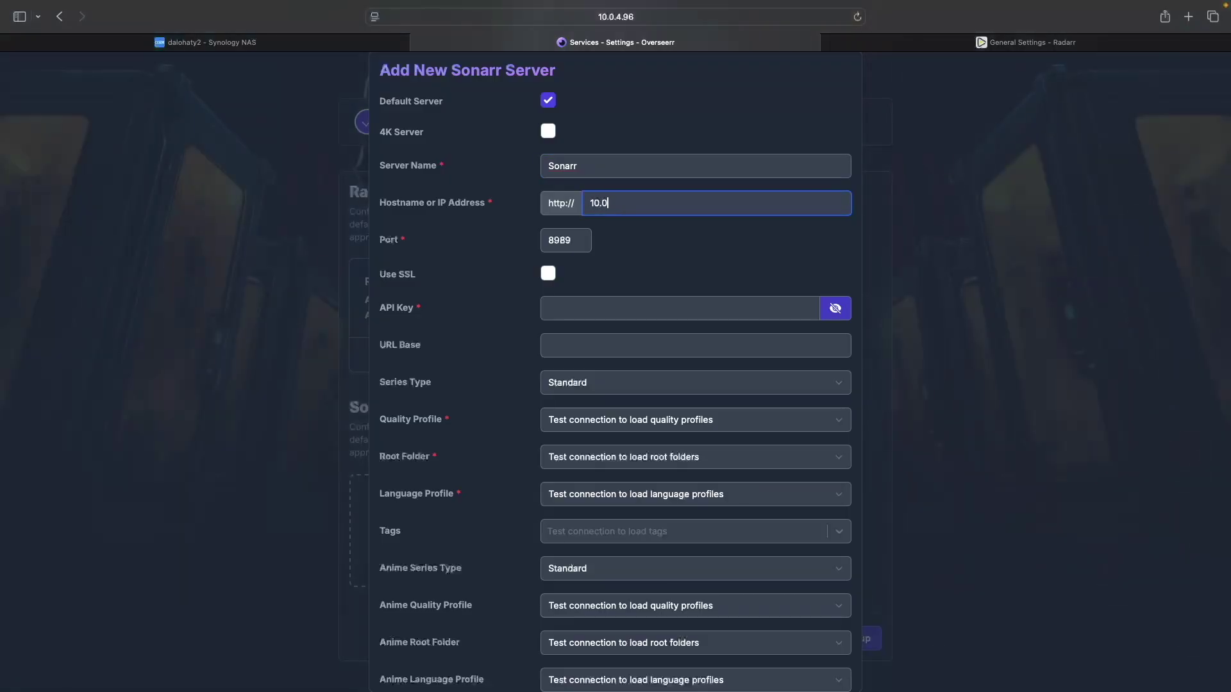
pyautogui.write('.4')
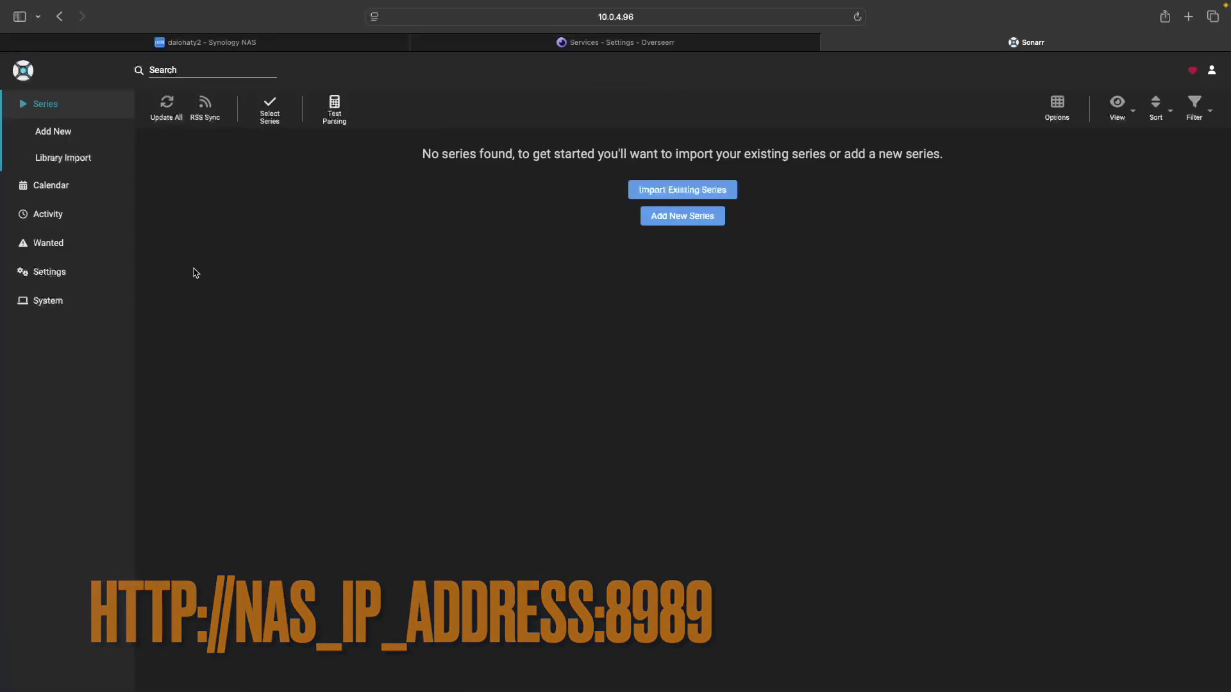
# Open Sonarr's Settings > General page and scroll down to its API key.
pyautogui.click(43, 272)
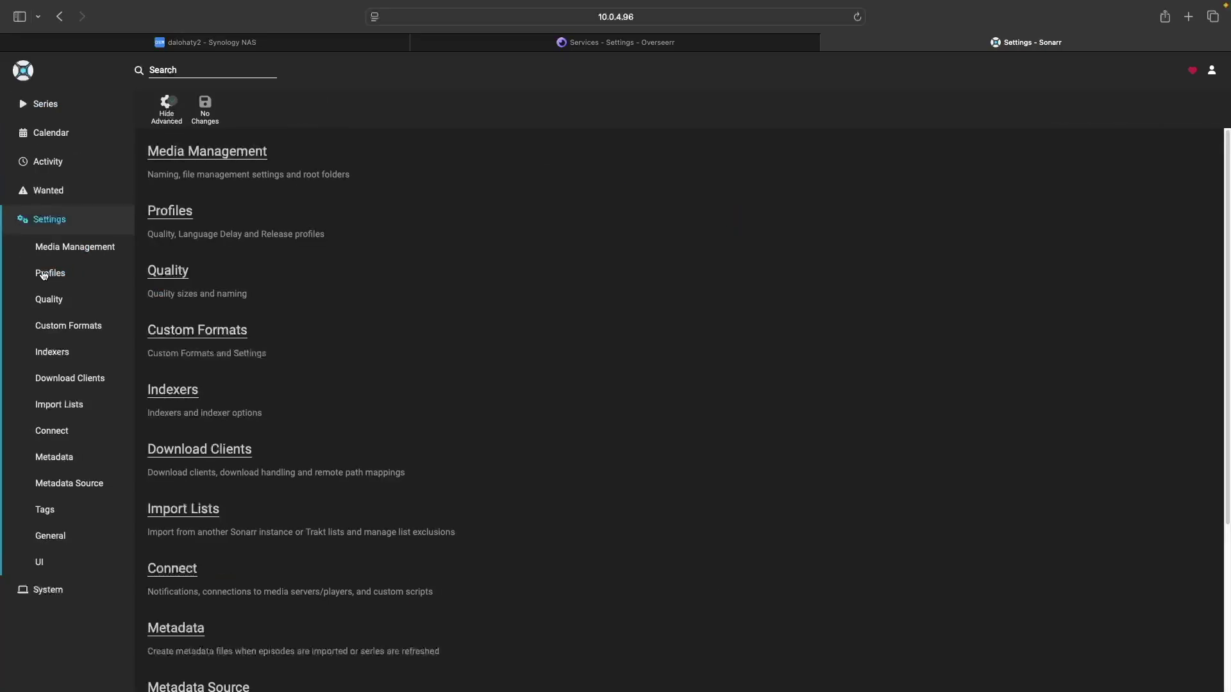
pyautogui.click(57, 537)
pyautogui.scroll(-5, 192, 585)
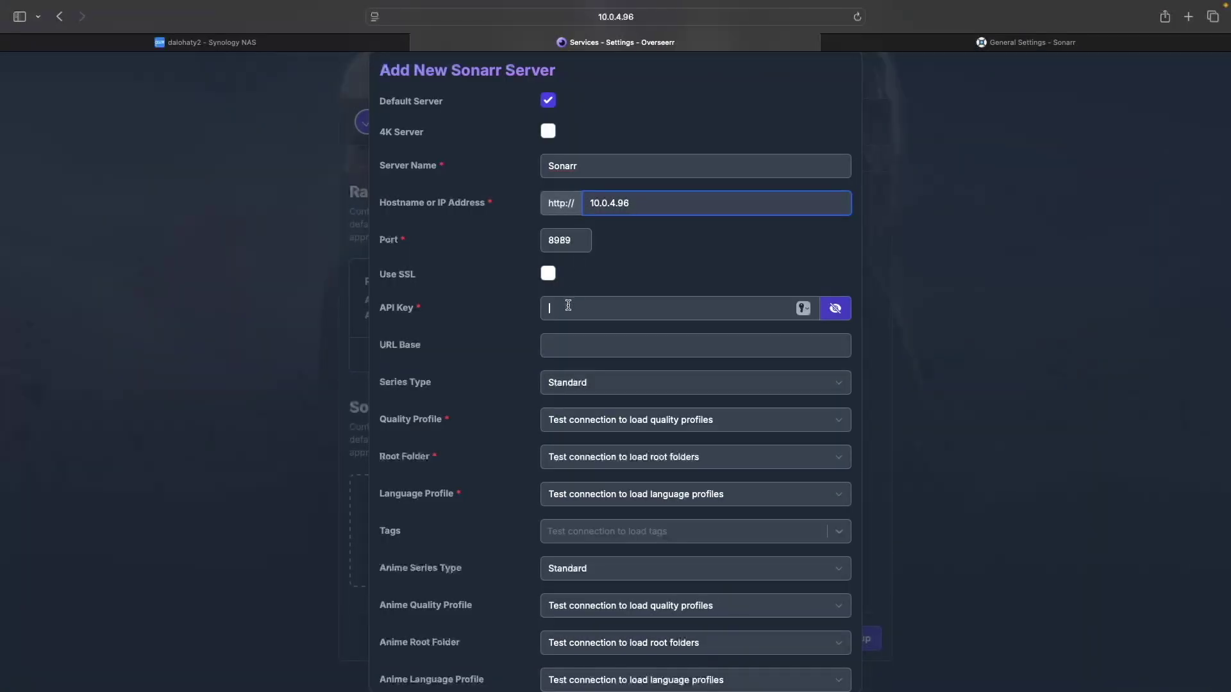
# Paste the Sonarr API key and test the connection to load Sonarr's profiles.
pyautogui.click(568, 306)
pyautogui.press('super+v')
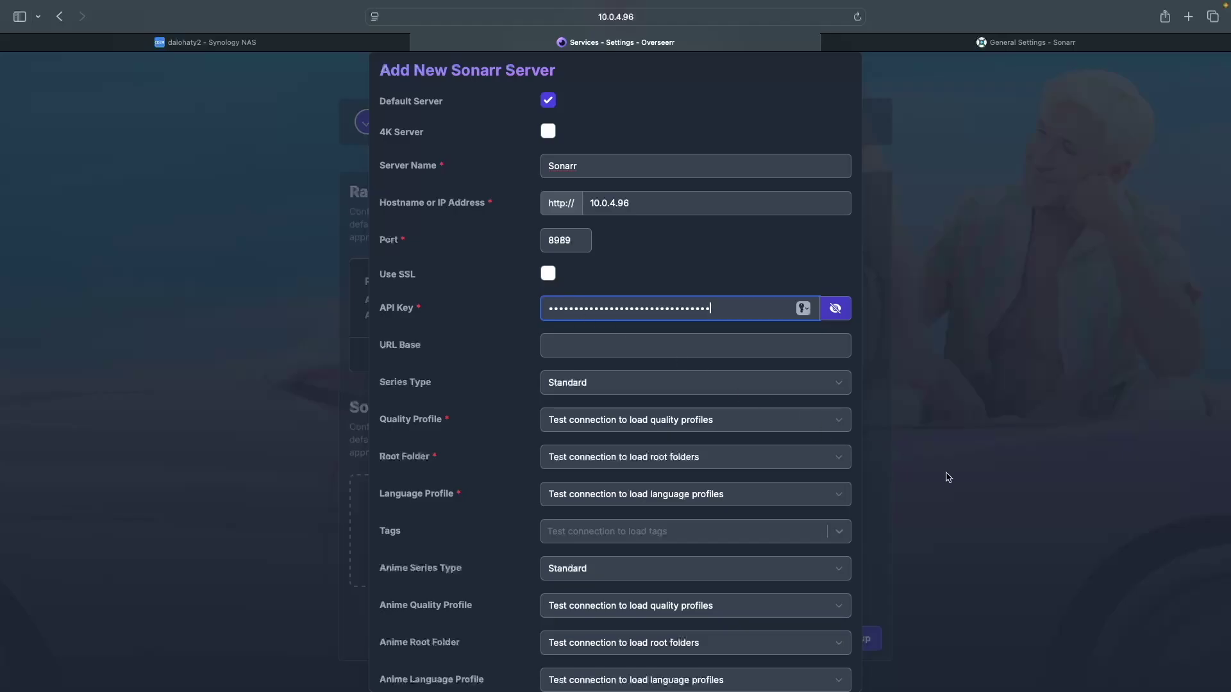
pyautogui.scroll(-5, 810, 484)
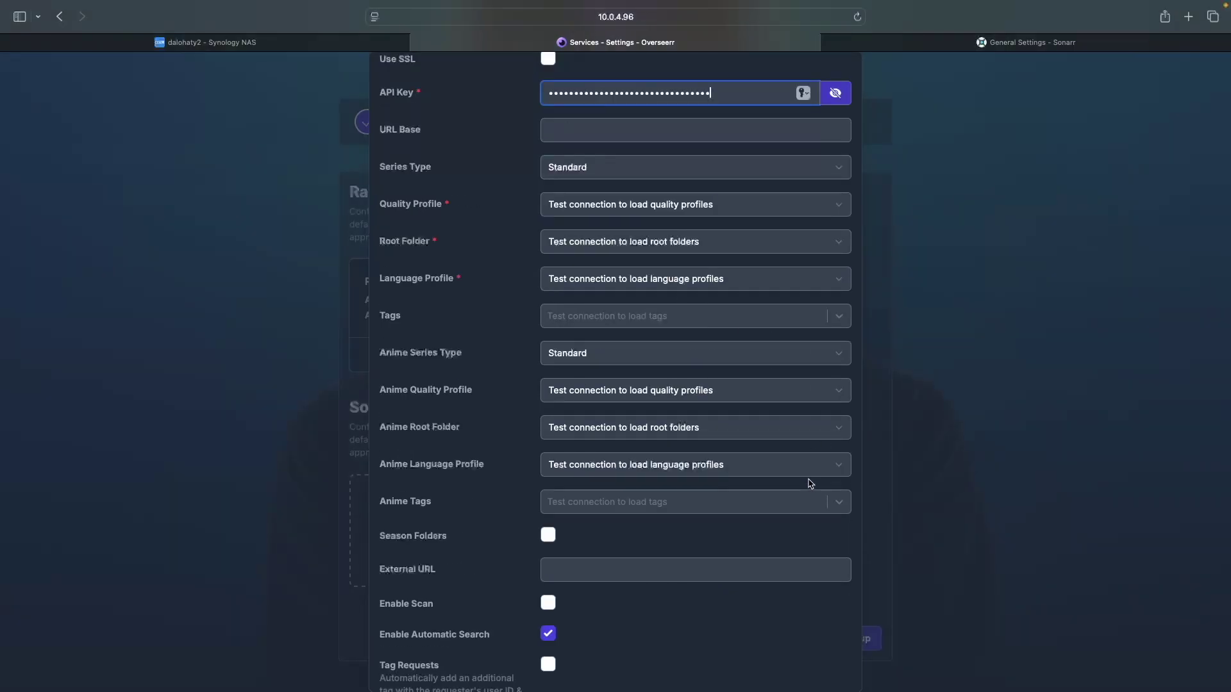
pyautogui.click(749, 670)
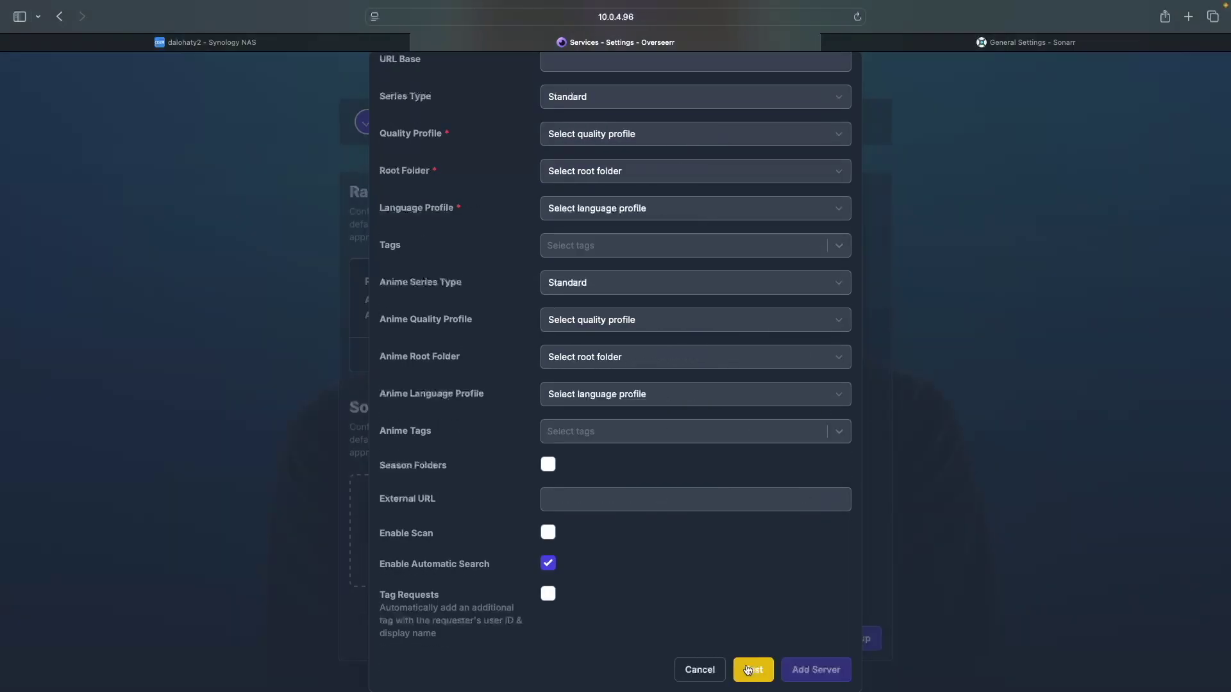
# Choose HD - 720p/1080p quality, /data/media/tv root folder and Deprecated language profile, then add the server.
pyautogui.click(694, 136)
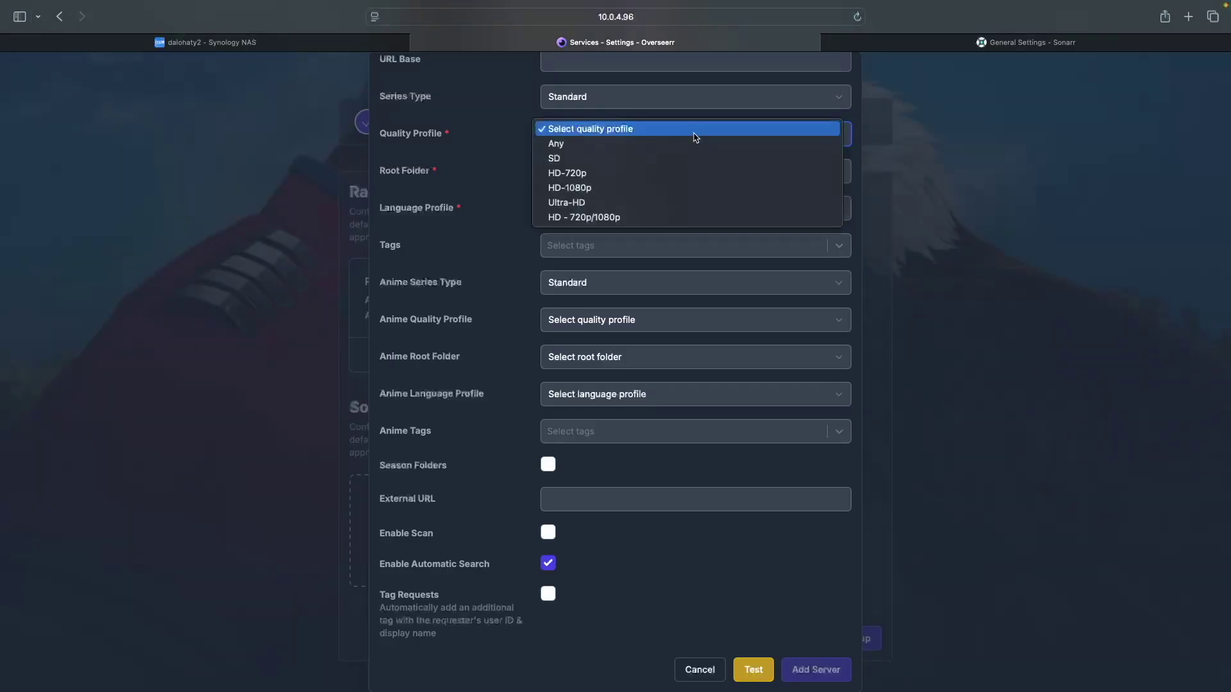
pyautogui.click(682, 217)
pyautogui.click(685, 173)
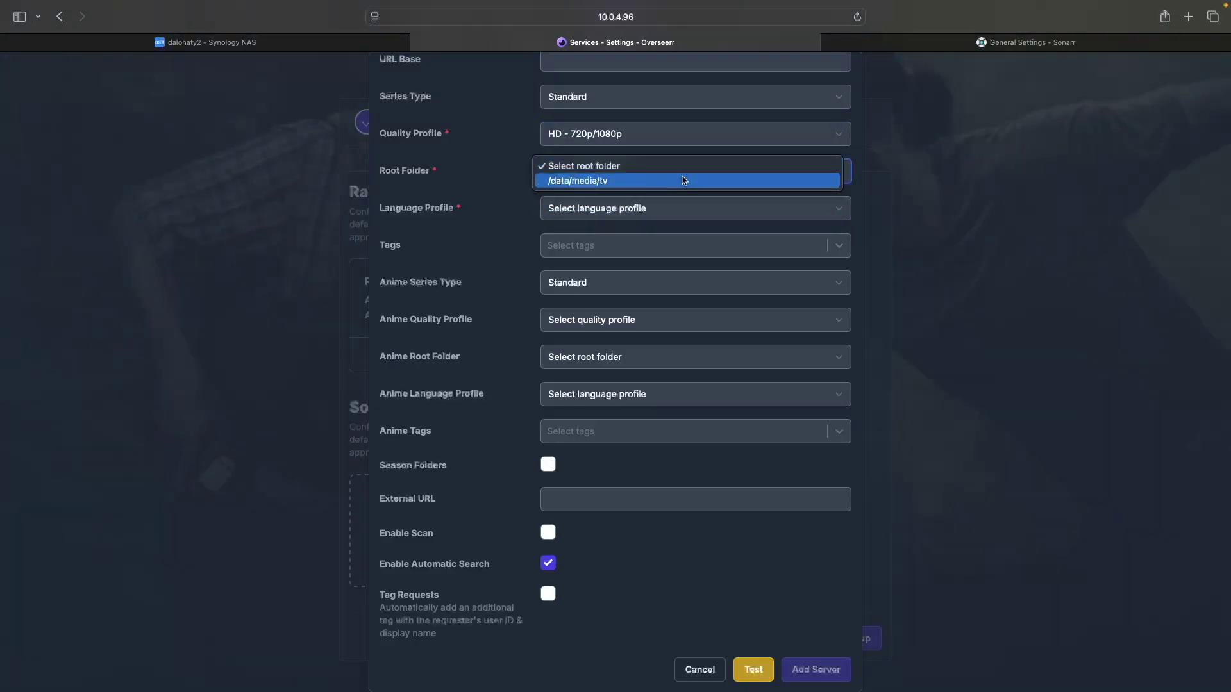
pyautogui.click(684, 180)
pyautogui.click(680, 204)
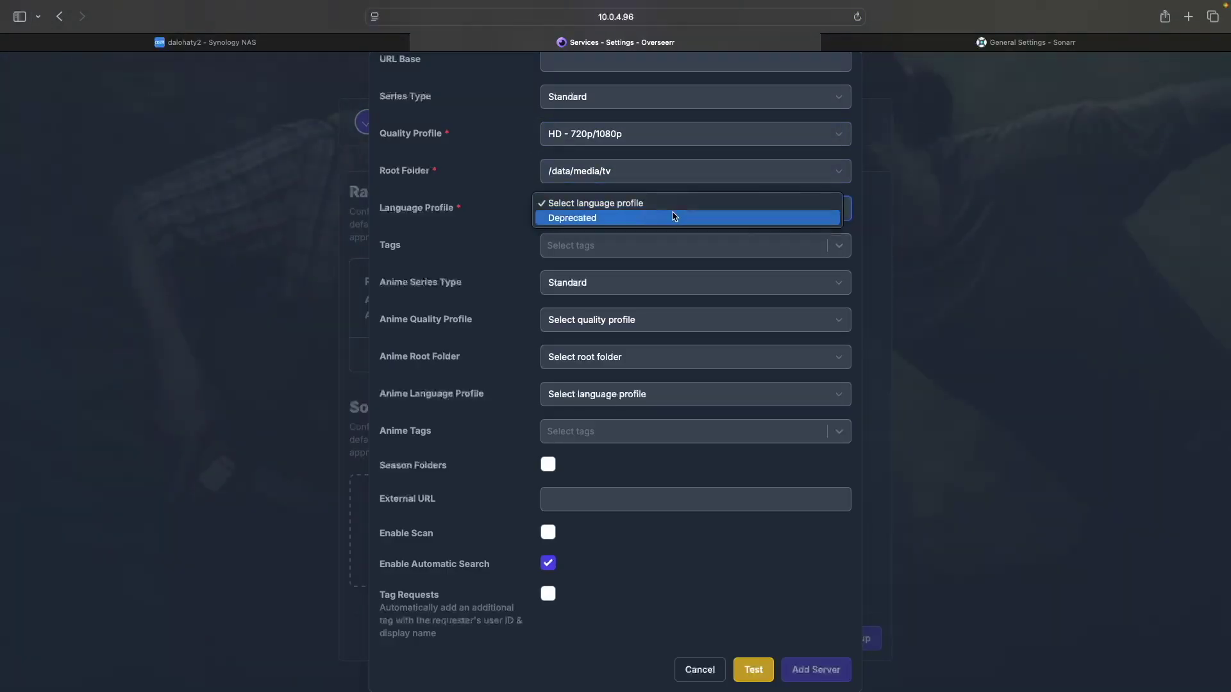
pyautogui.click(674, 217)
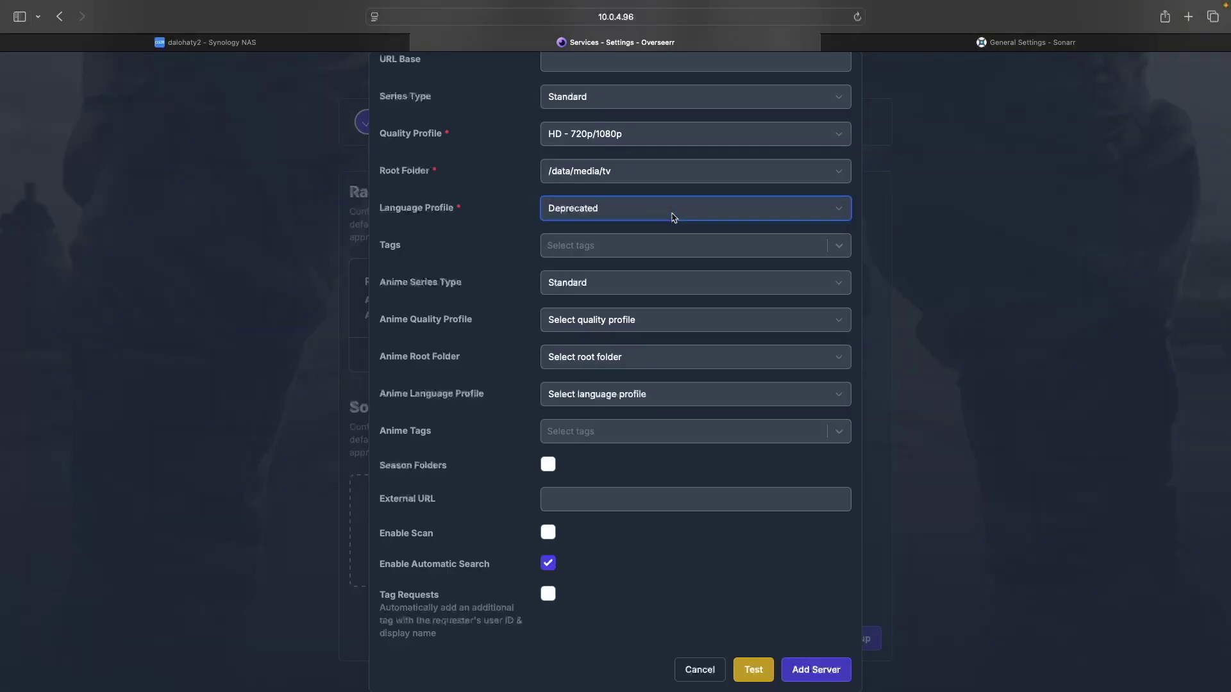
pyautogui.click(827, 670)
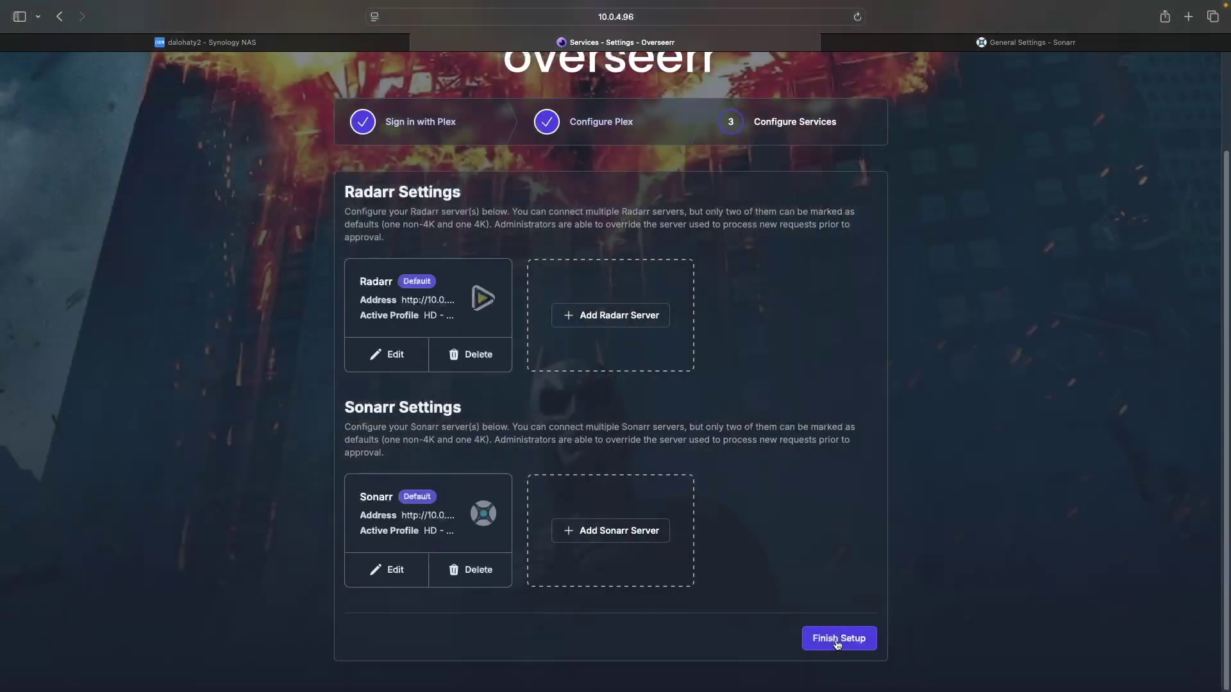
# Finish the setup wizard, browse the Discover page, and open the Movies catalogue.
pyautogui.click(837, 641)
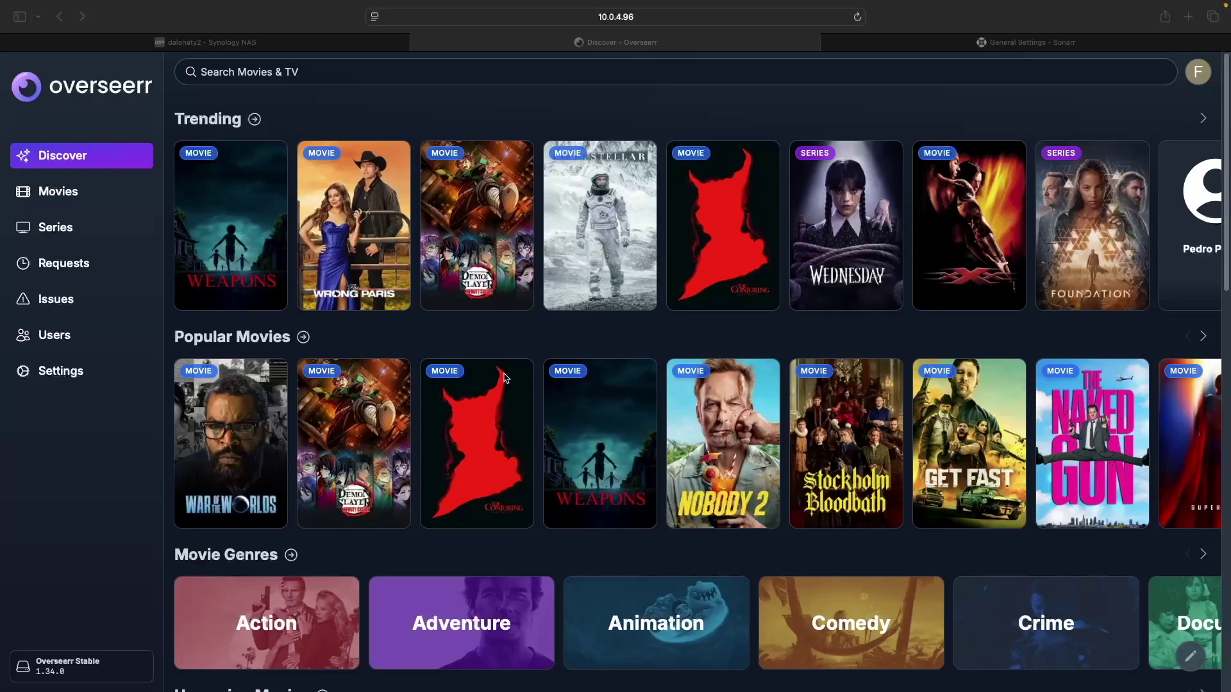
pyautogui.scroll(-5, 172, 347)
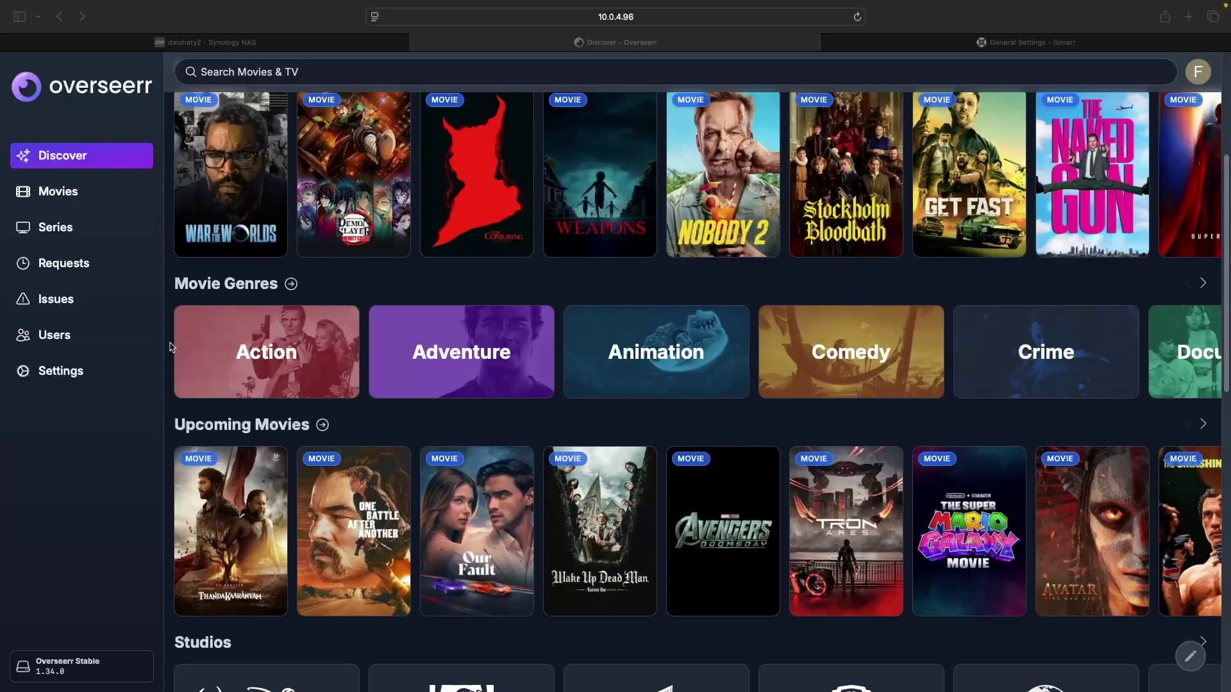
pyautogui.scroll(-3, 170, 347)
pyautogui.scroll(-3, 171, 346)
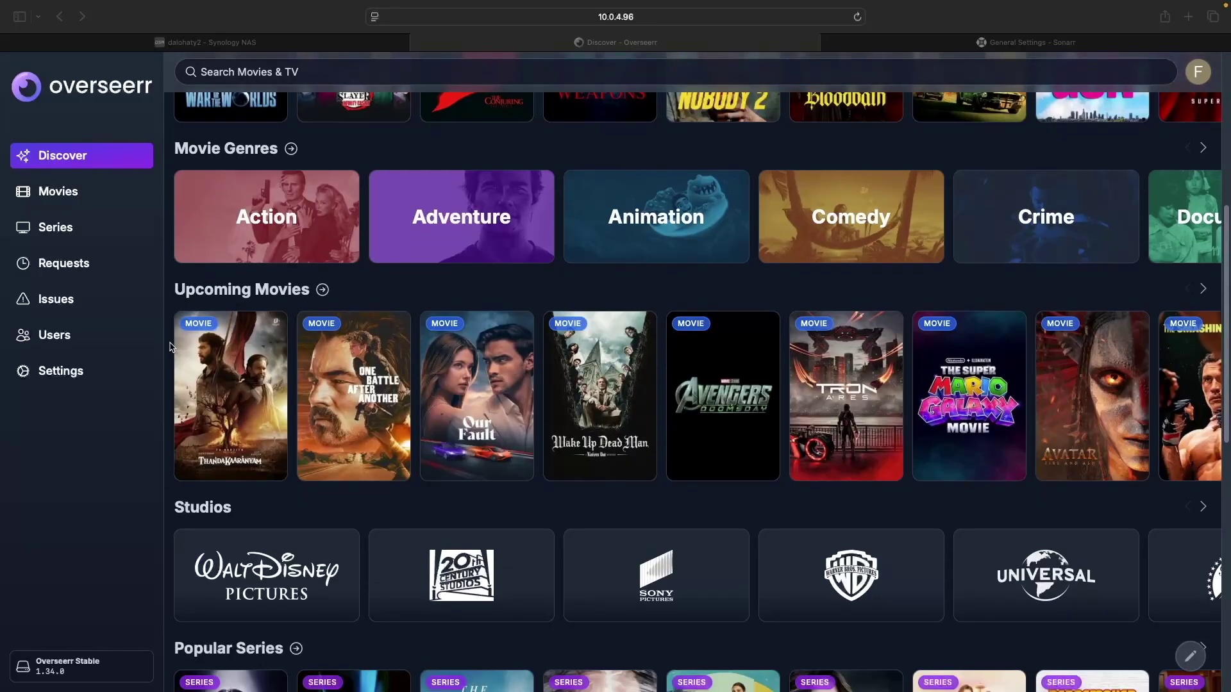
pyautogui.scroll(-5, 171, 347)
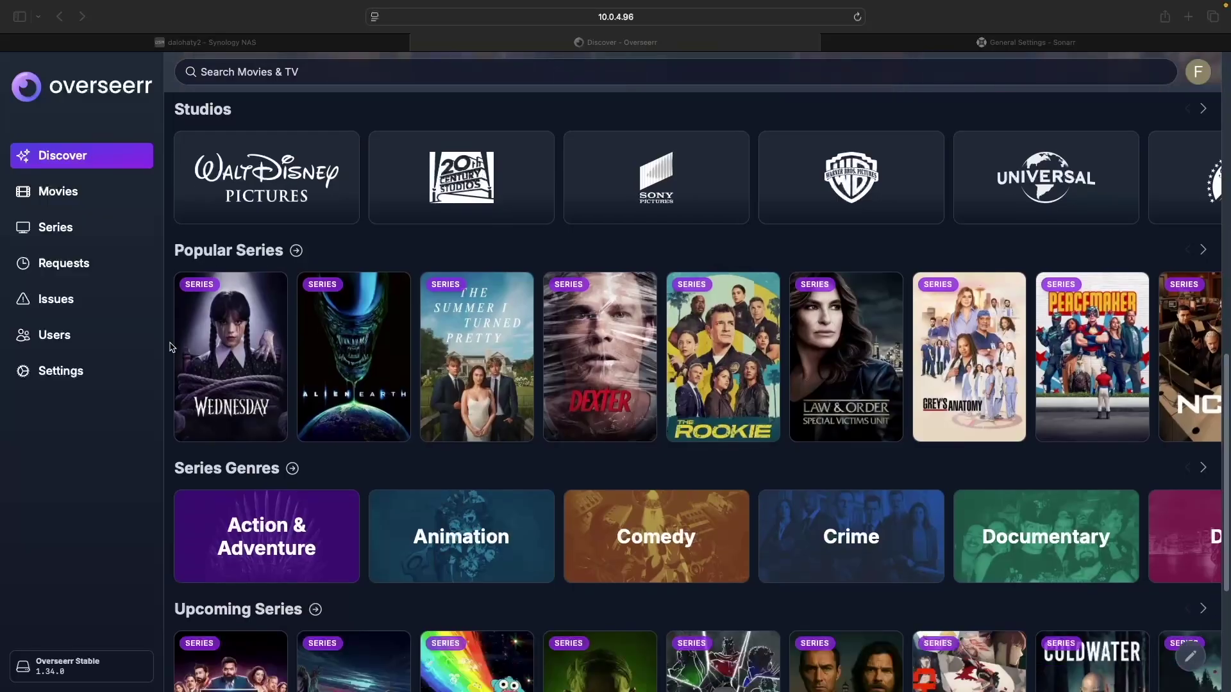
pyautogui.scroll(-1, 171, 346)
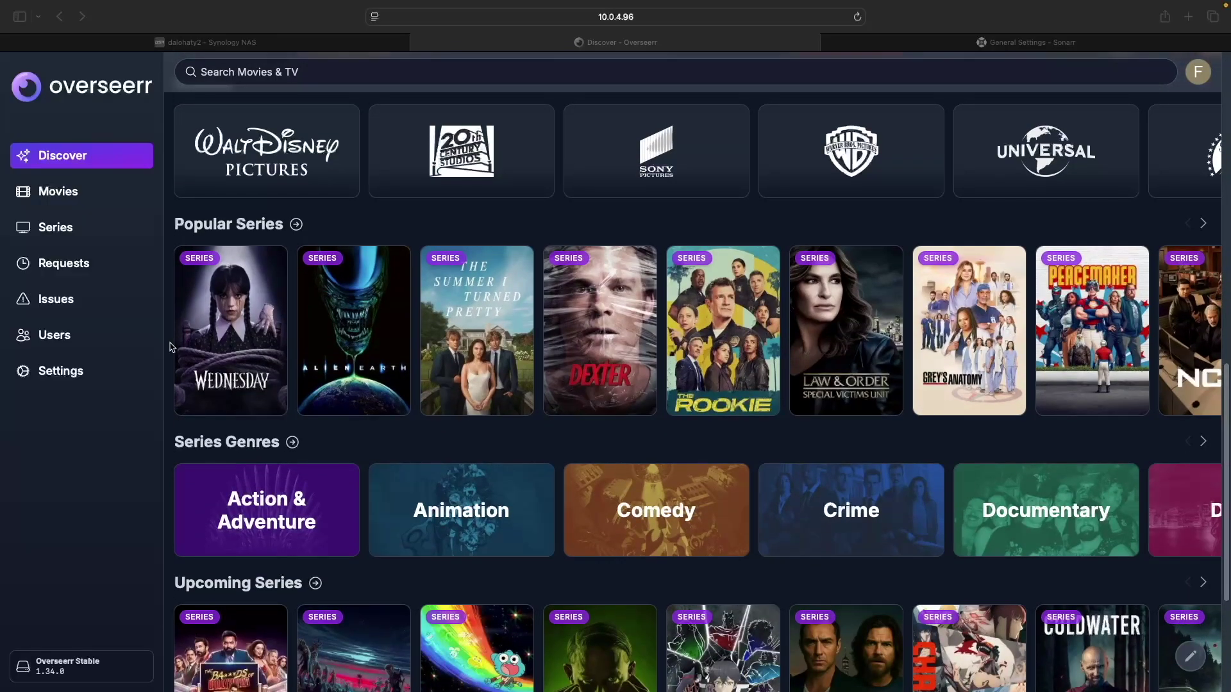
pyautogui.scroll(-5, 170, 347)
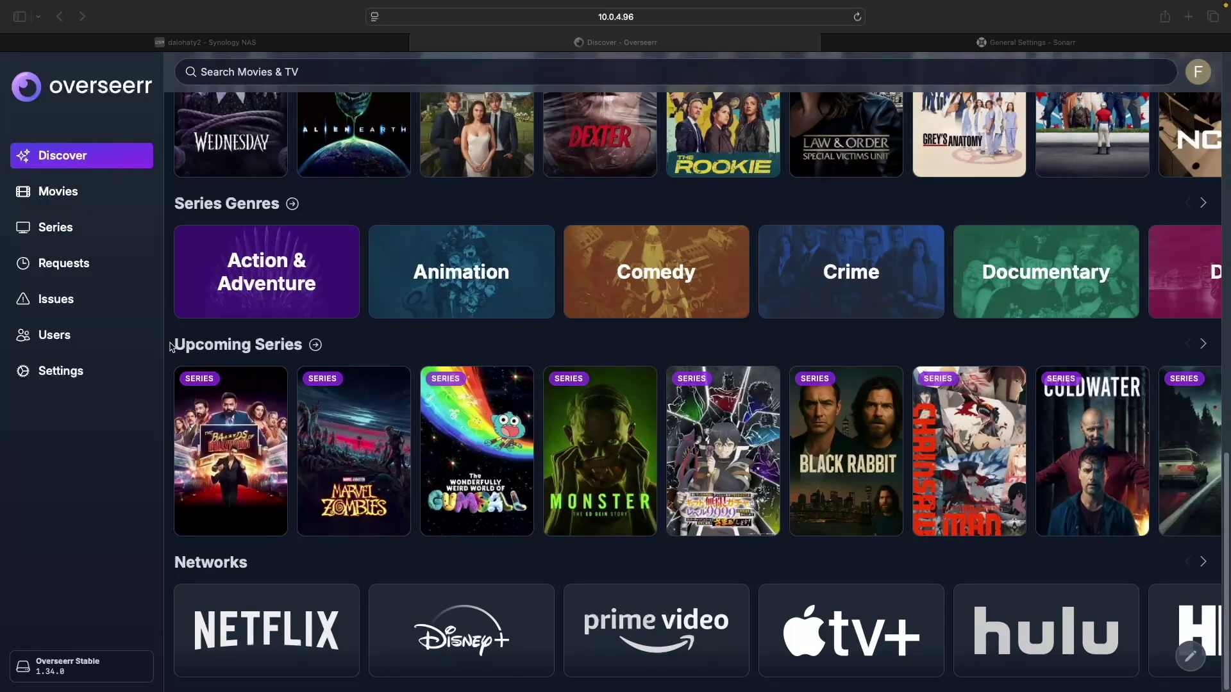
pyautogui.click(74, 195)
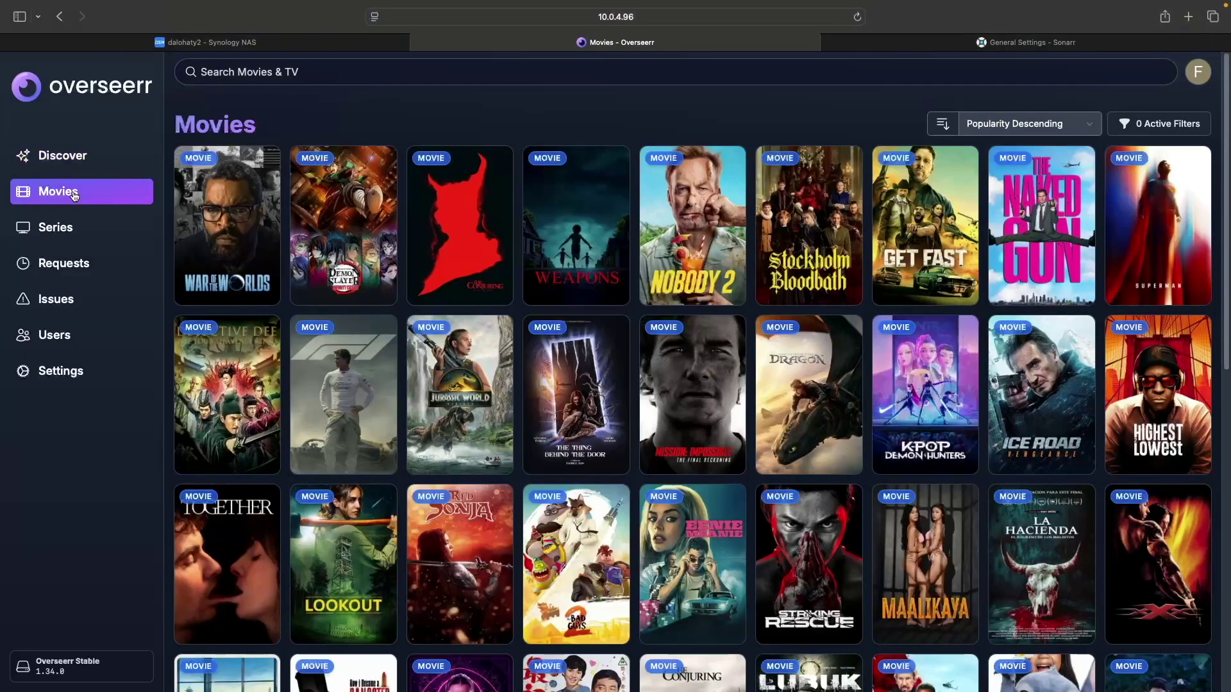
# After a look at Series, search 'night of the living dead' and open the 1968 film.
pyautogui.click(88, 232)
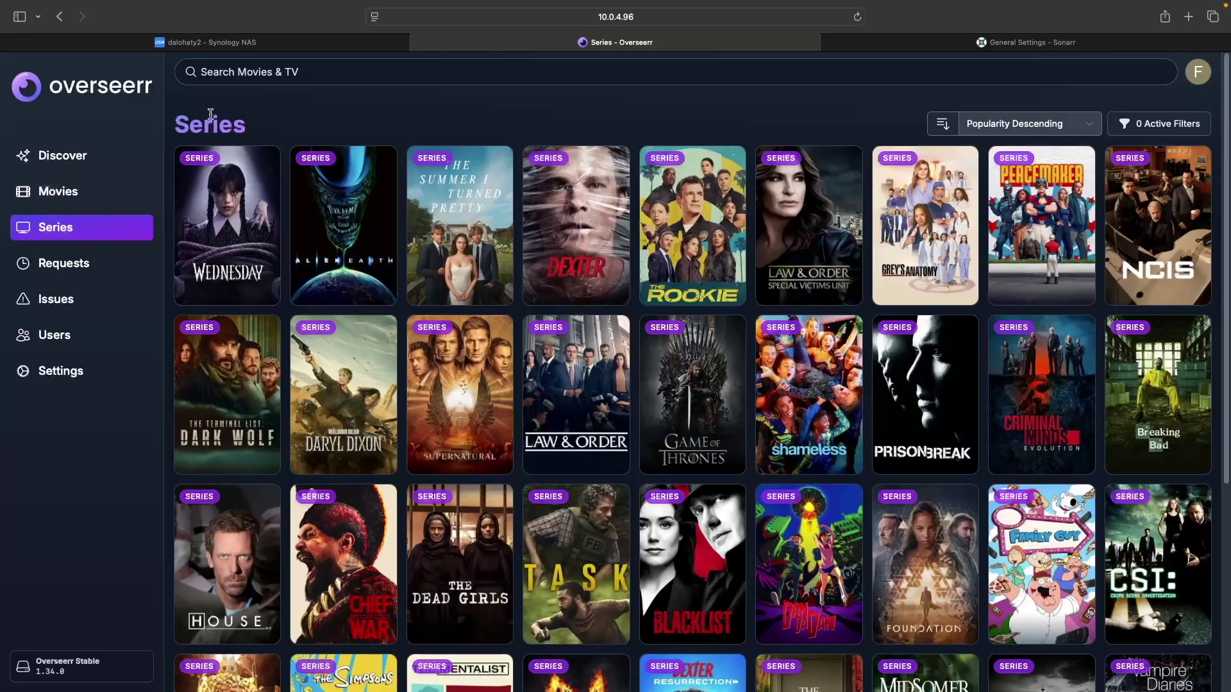
pyautogui.click(231, 79)
pyautogui.write('night of the livi')
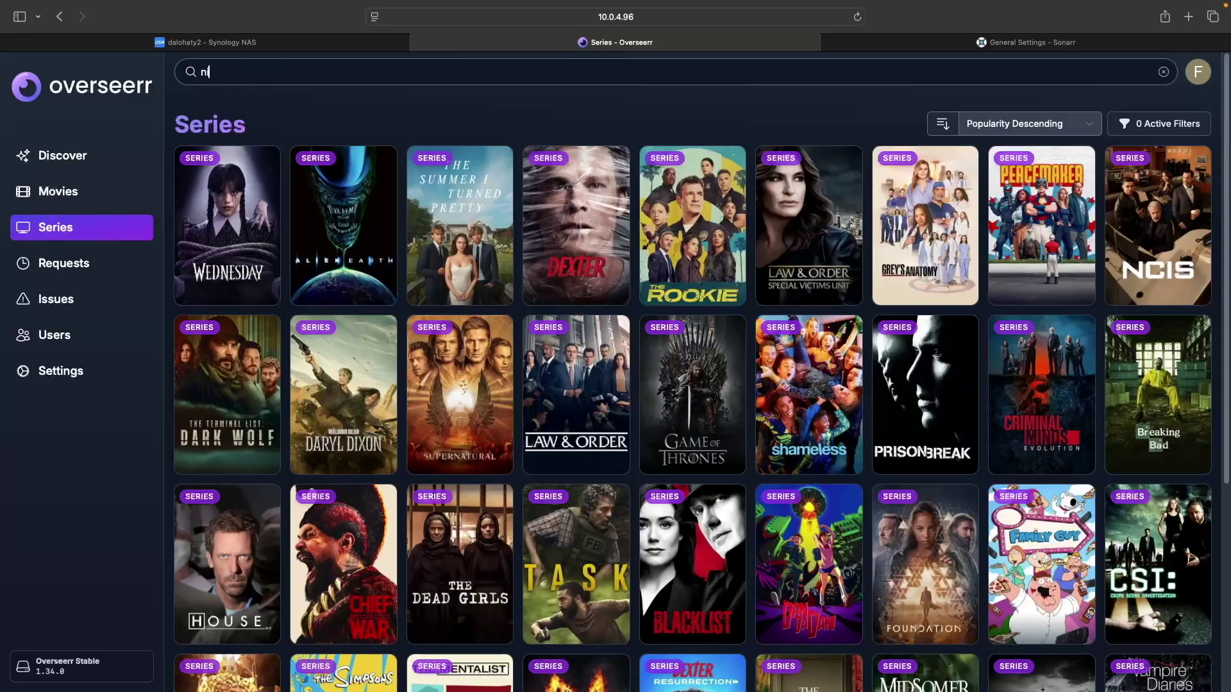
pyautogui.write('ng dead')
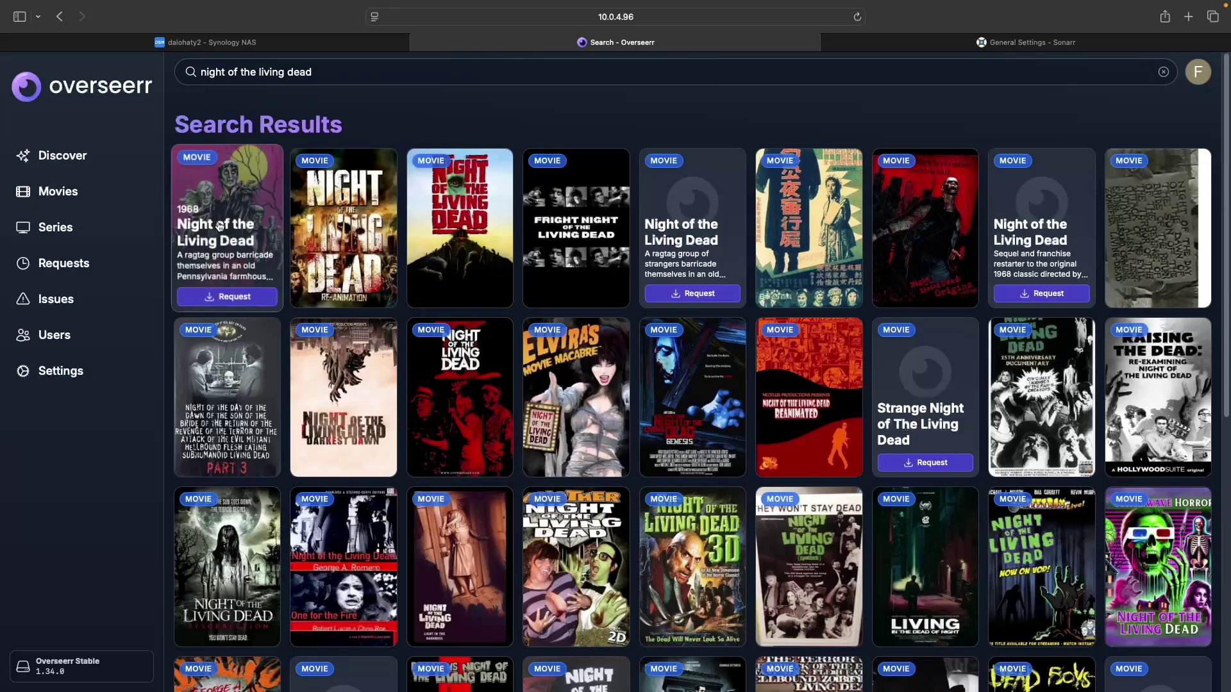
pyautogui.click(219, 227)
# Request the movie in HD-720p, then check Radarr's queue and the qBittorrent download list.
pyautogui.click(1158, 295)
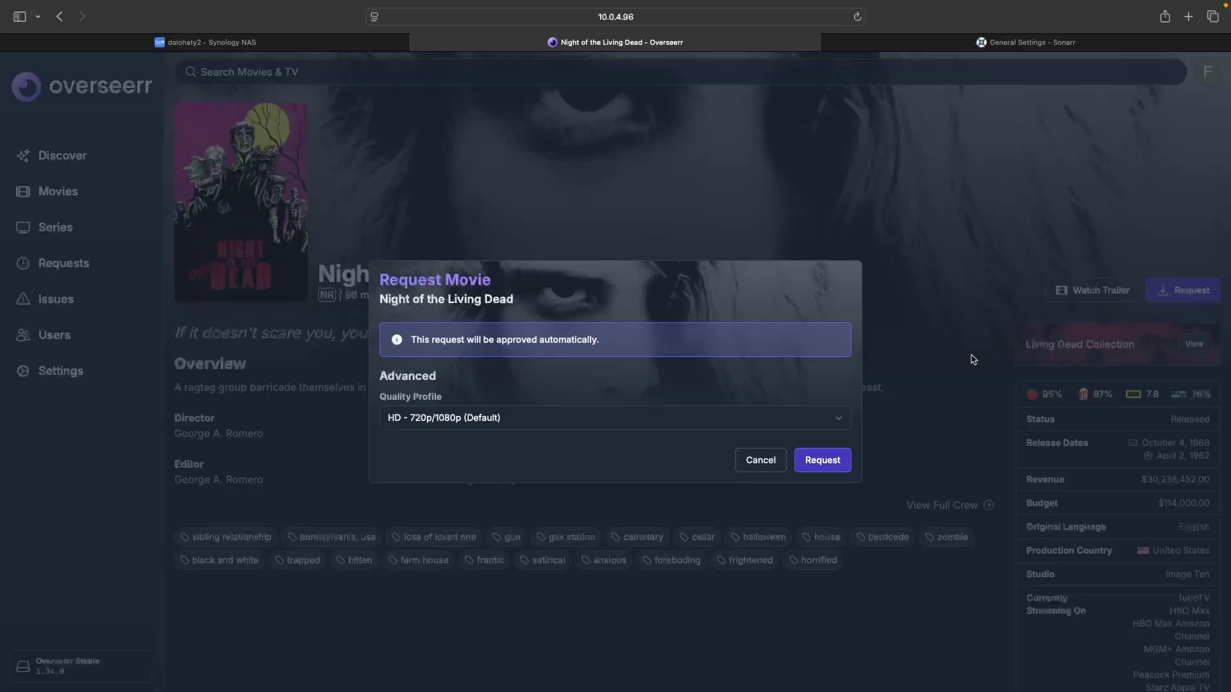
pyautogui.click(840, 420)
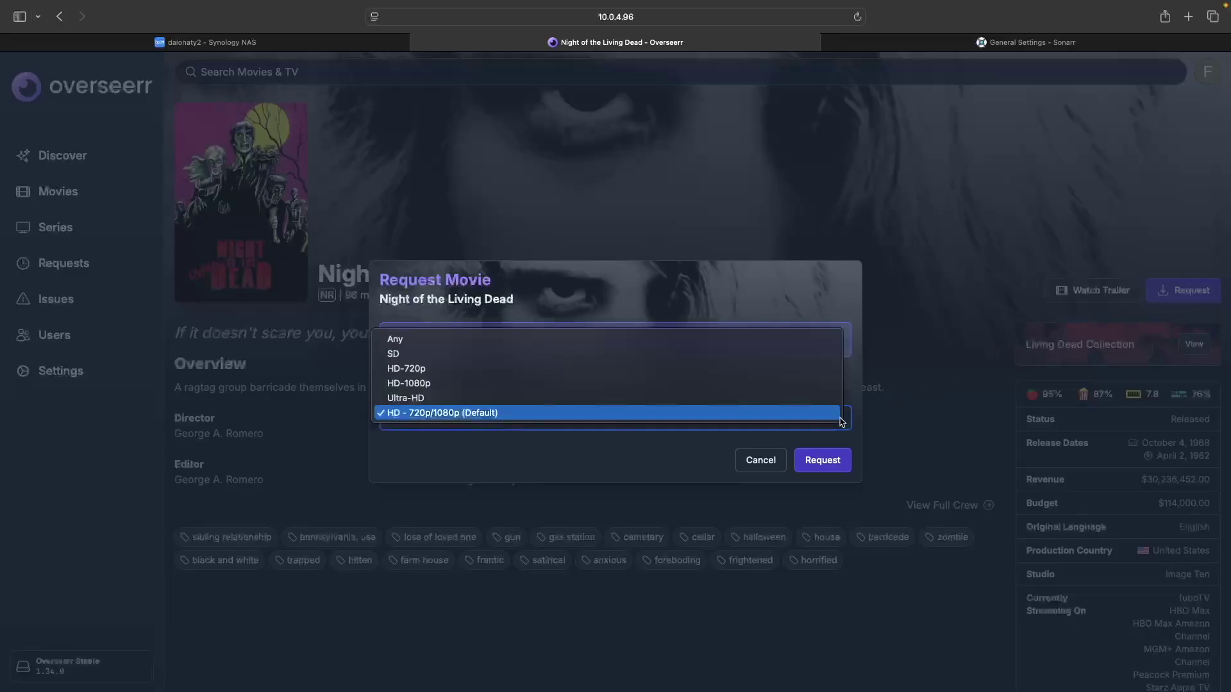
pyautogui.click(763, 369)
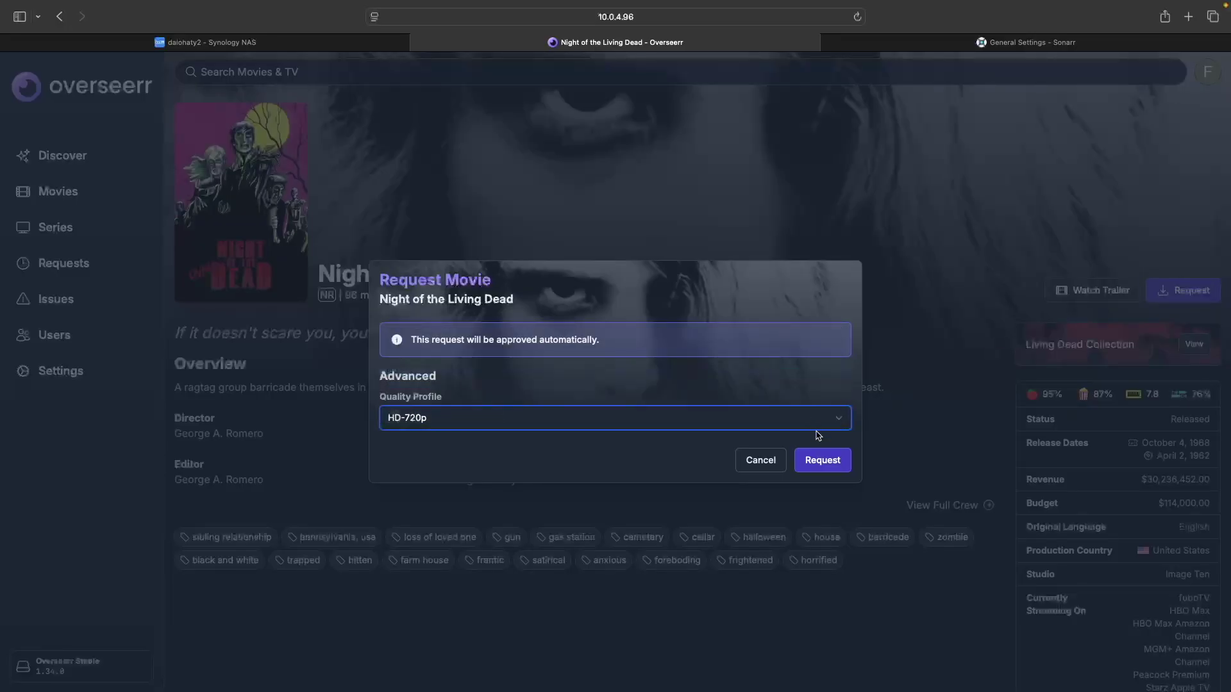
pyautogui.click(830, 460)
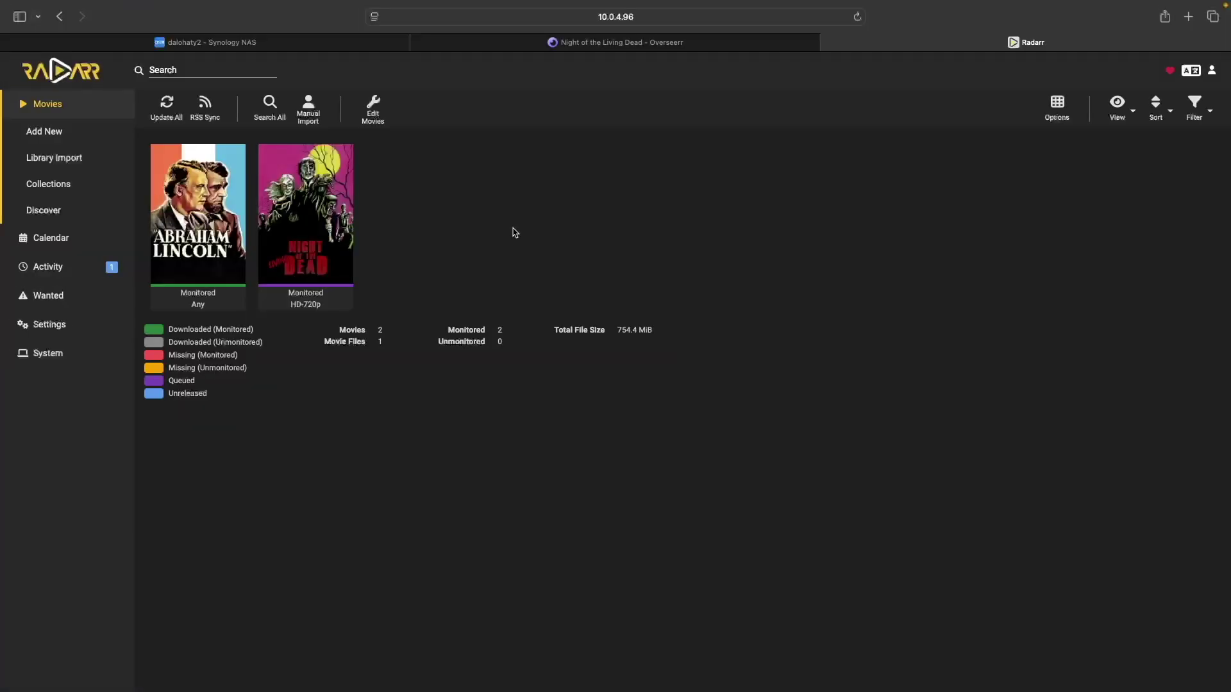
pyautogui.click(74, 269)
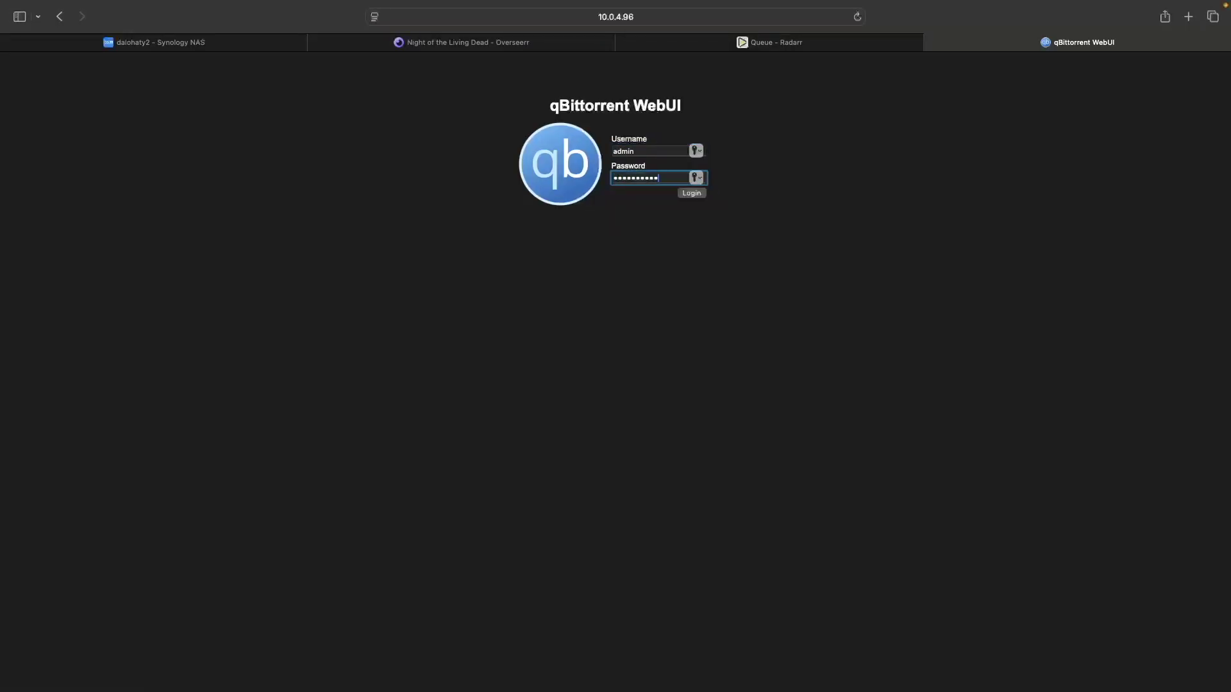
pyautogui.press('Return')
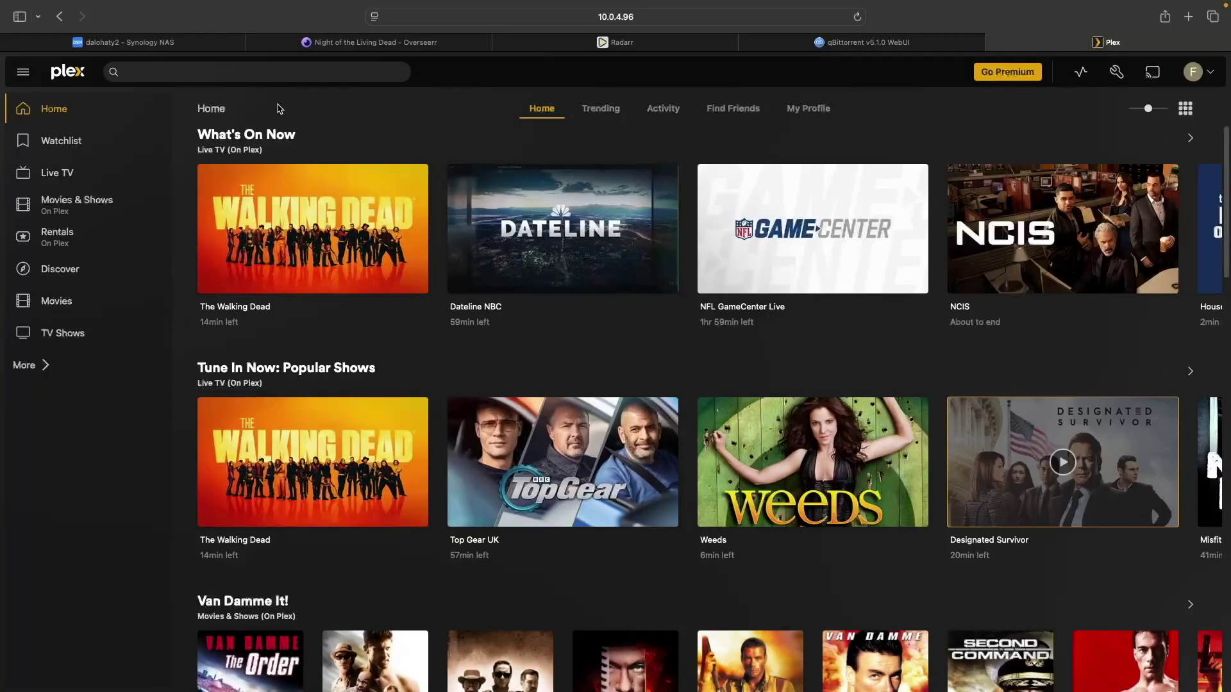
# Open the Movies library on the arr-apps-test Plex server.
pyautogui.click(54, 304)
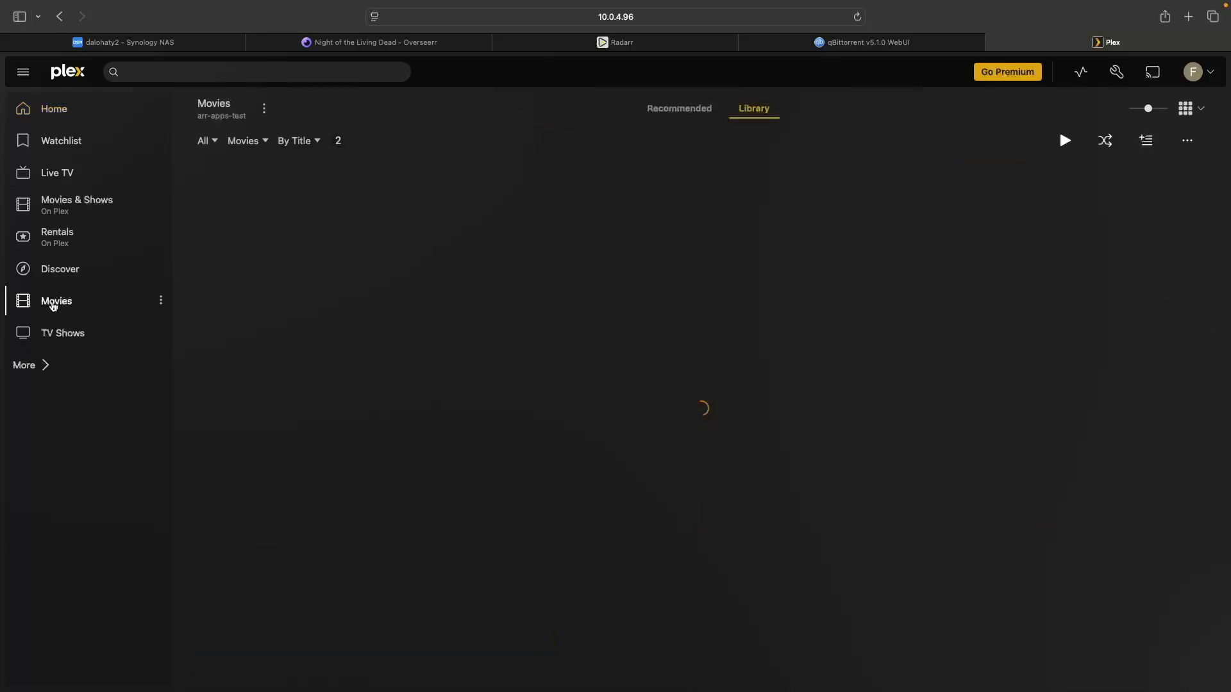